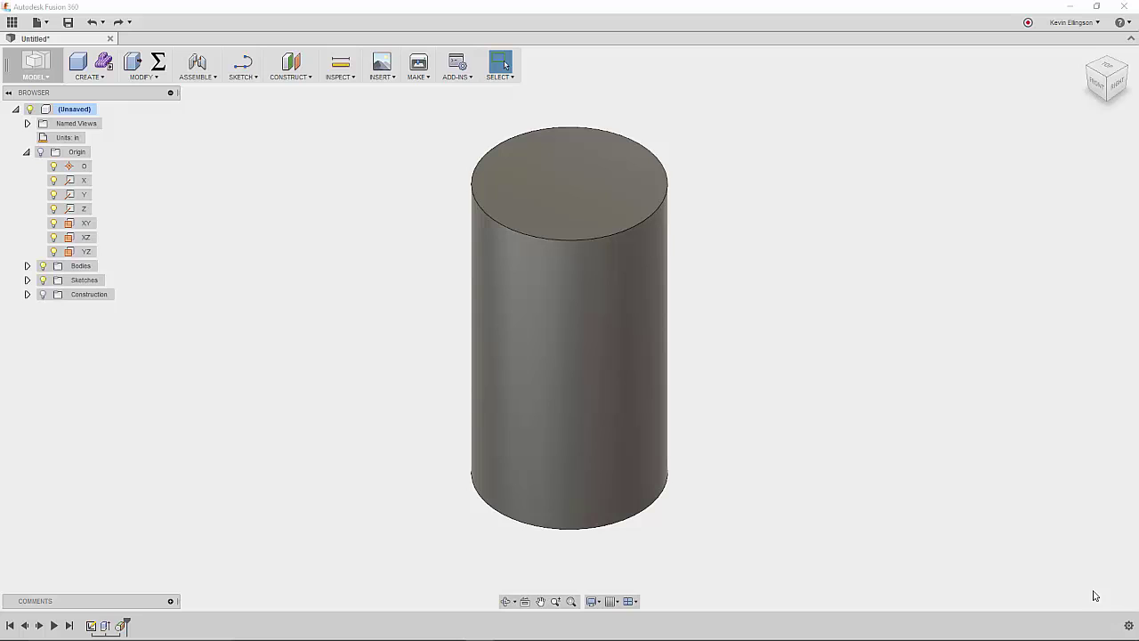
Step: Check the cylinder from the Front and Home views, then browse the Construct menu without choosing a tool
left_click(1097, 87)
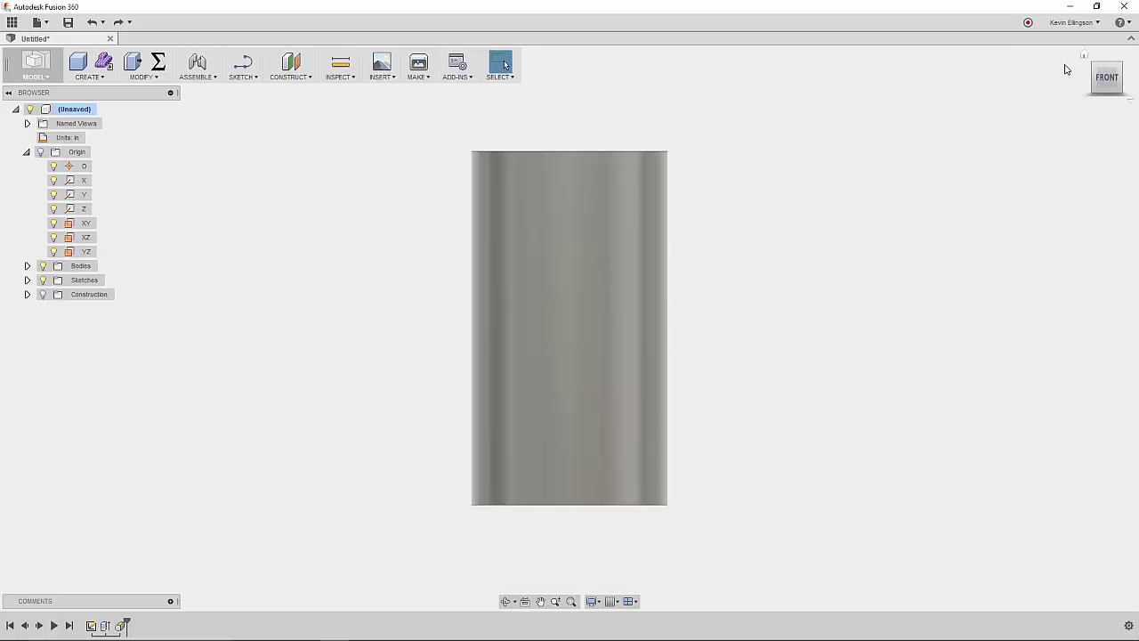
left_click(1085, 56)
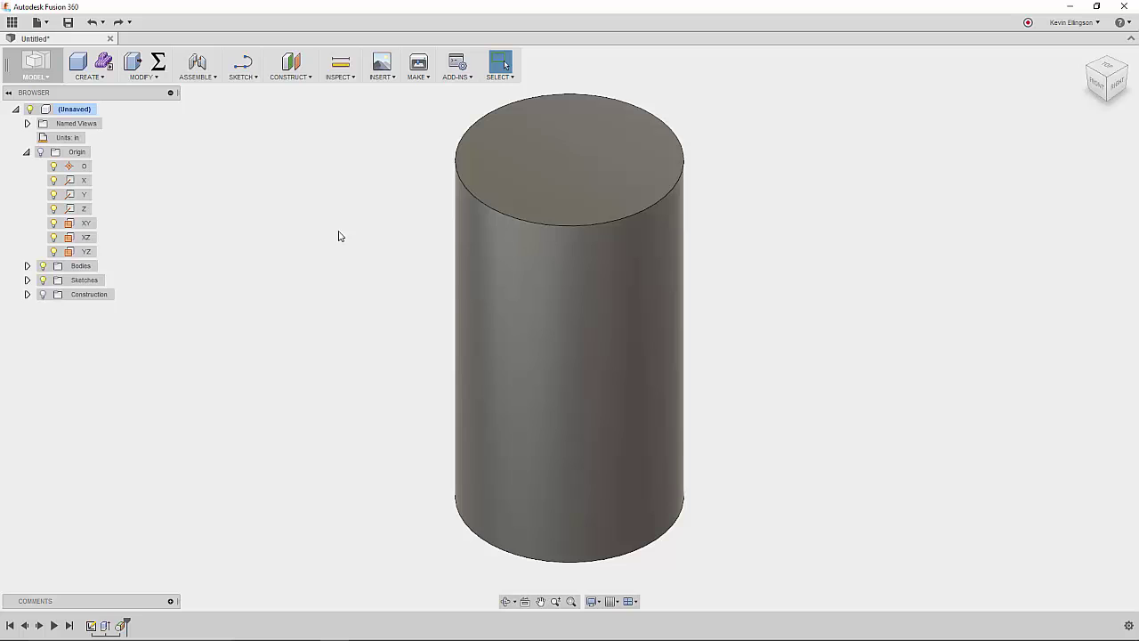
left_click(313, 79)
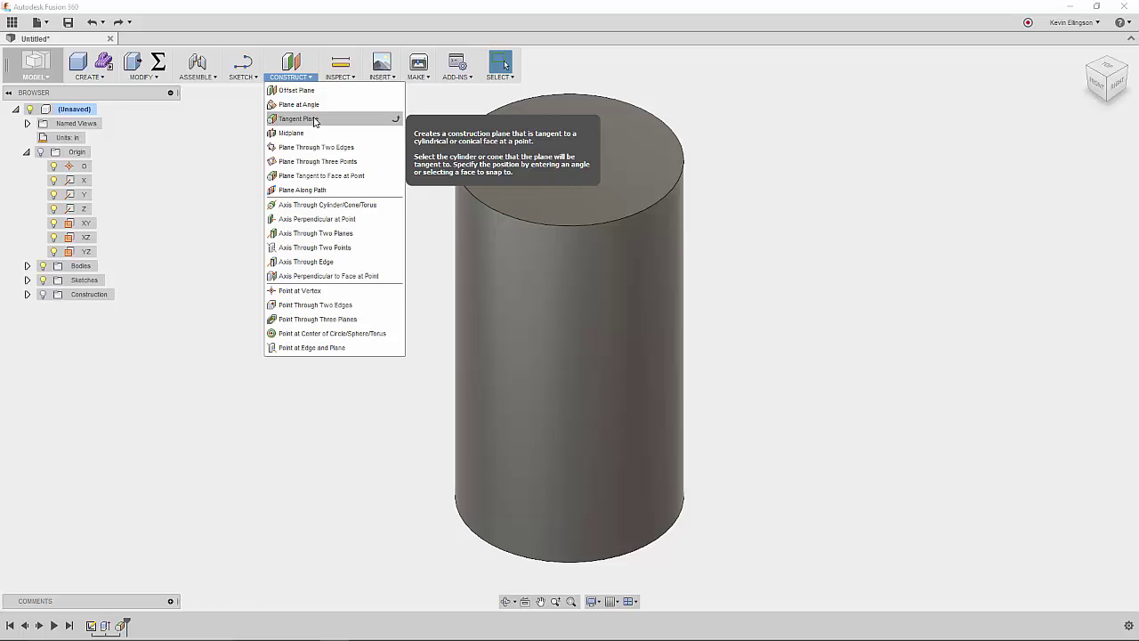
left_click(211, 139)
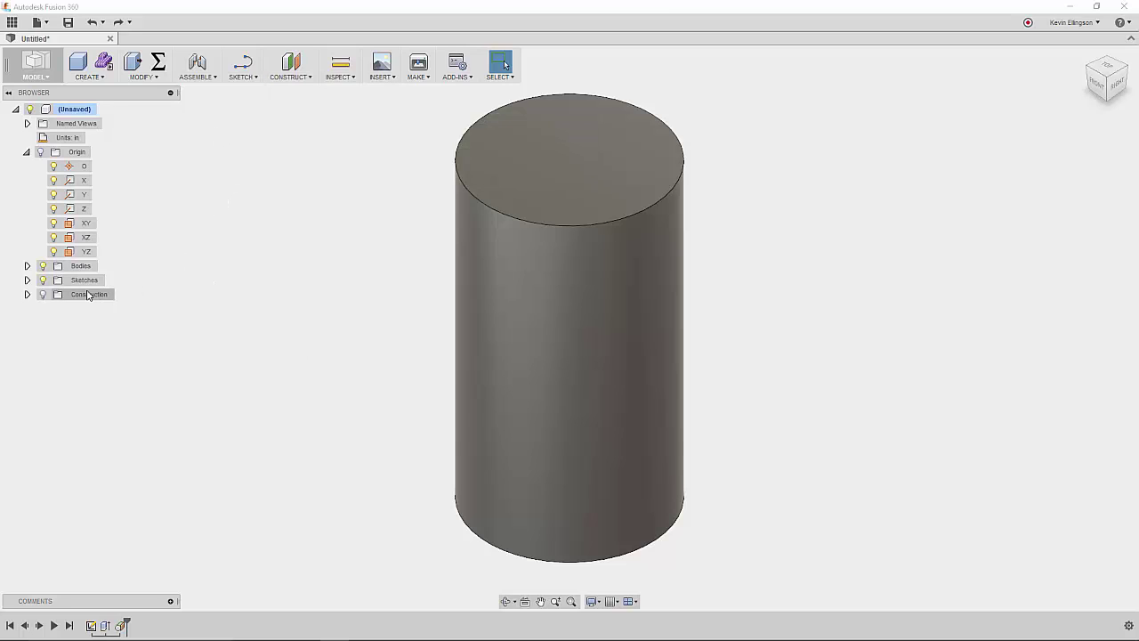
Step: Turn on the Construction folder's visibility bulb and check the displayed plane from the Front and Home views
left_click(44, 294)
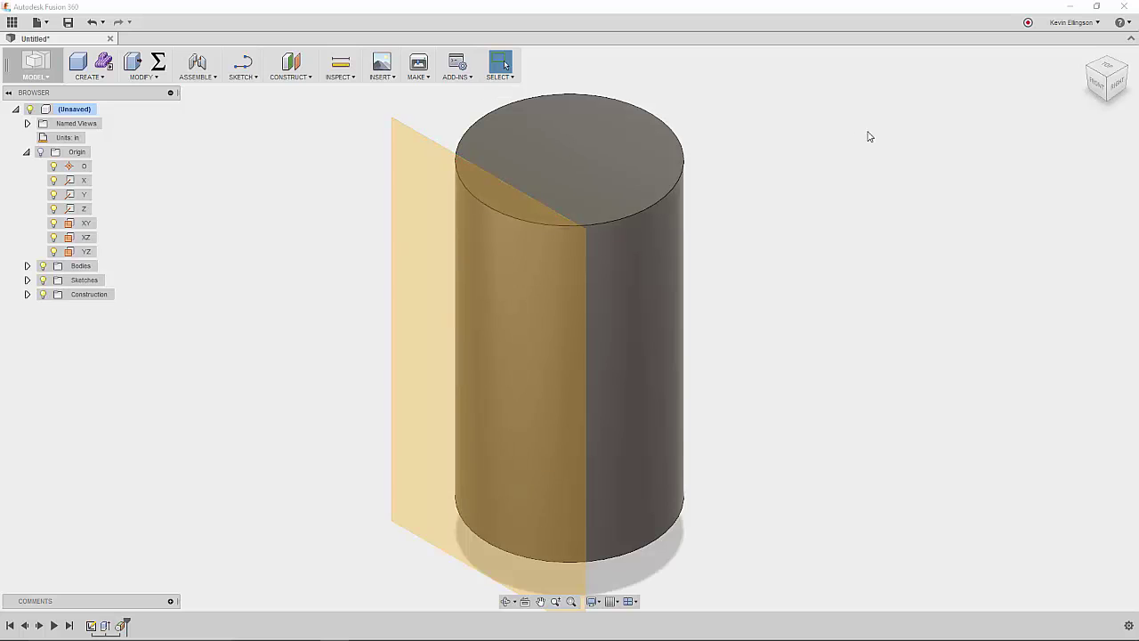
left_click(1099, 86)
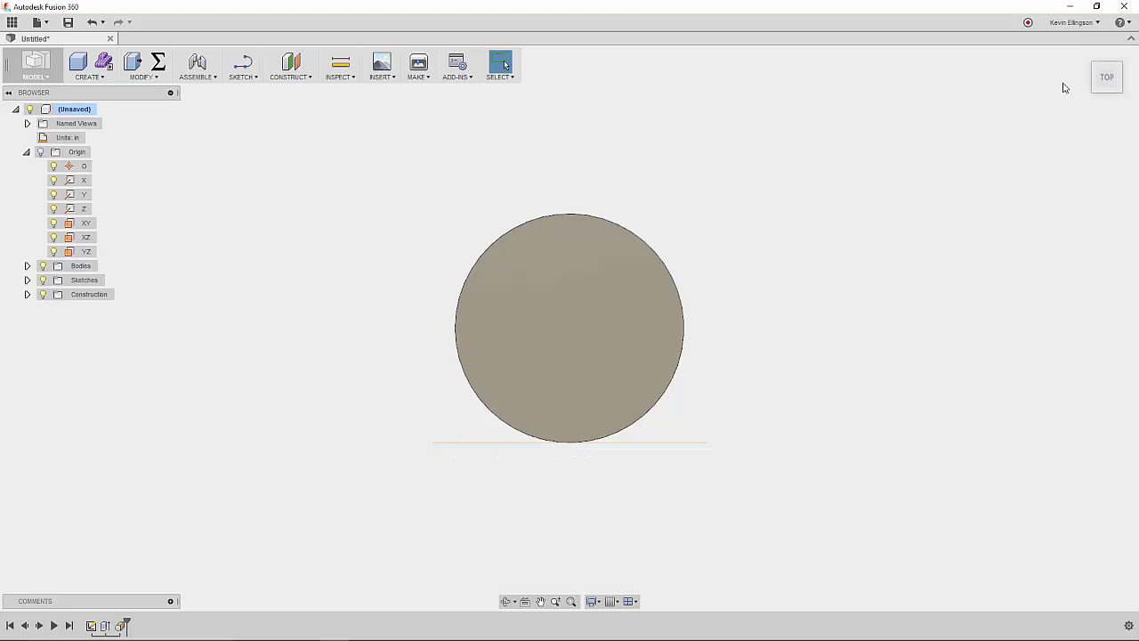
left_click(1083, 56)
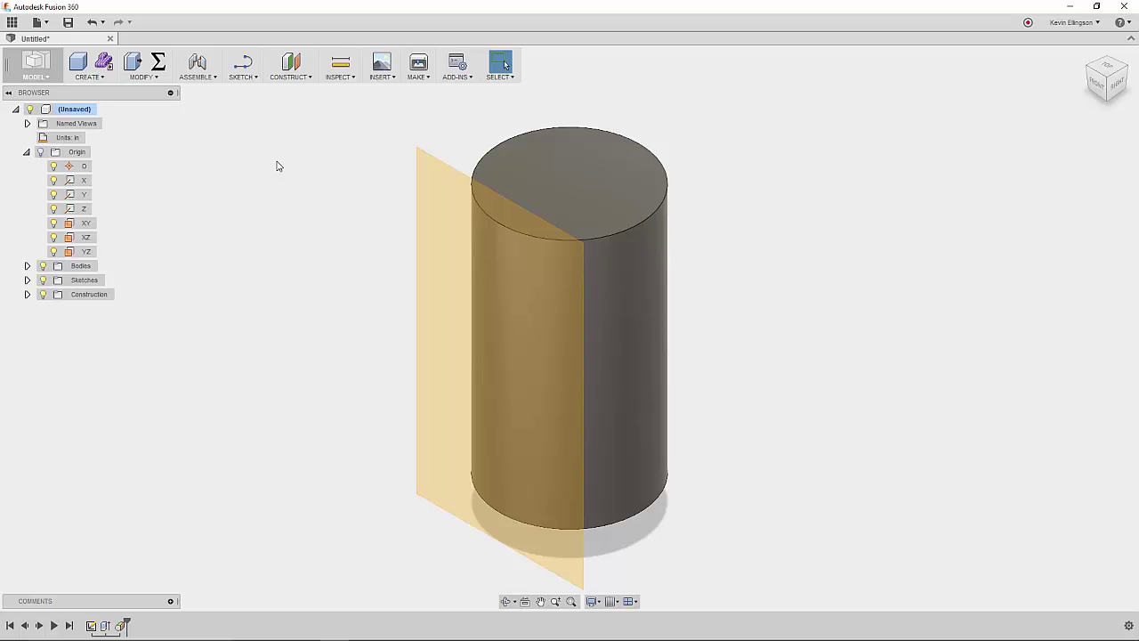
left_click(257, 79)
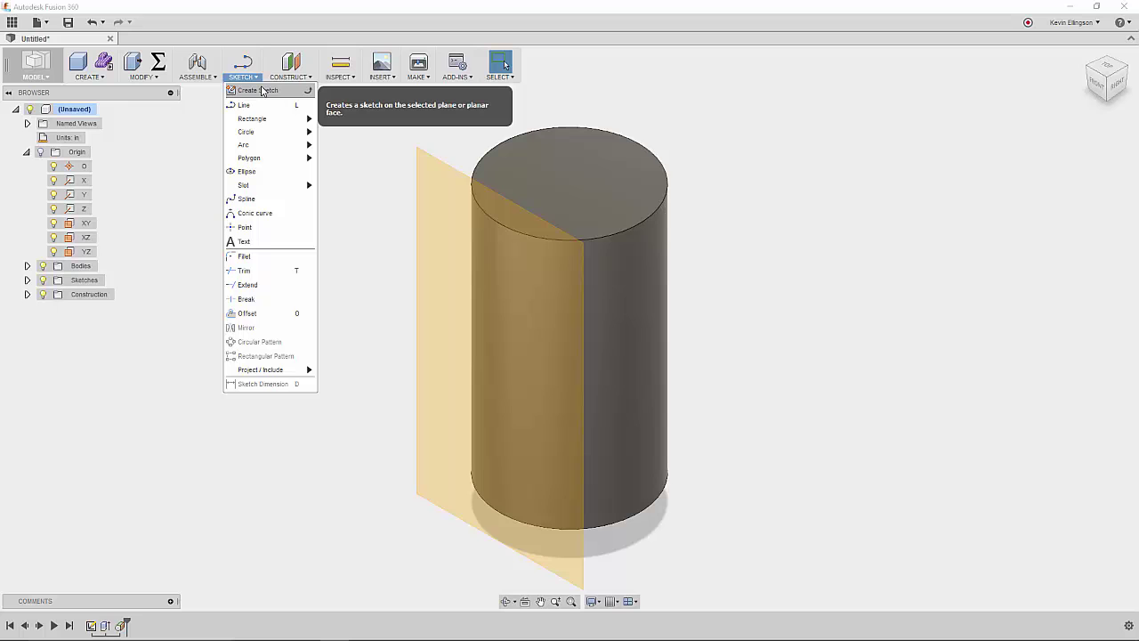
Step: Start a sketch on the tangent plane with a single point on the cylinder's face
left_click(262, 227)
left_click(422, 175)
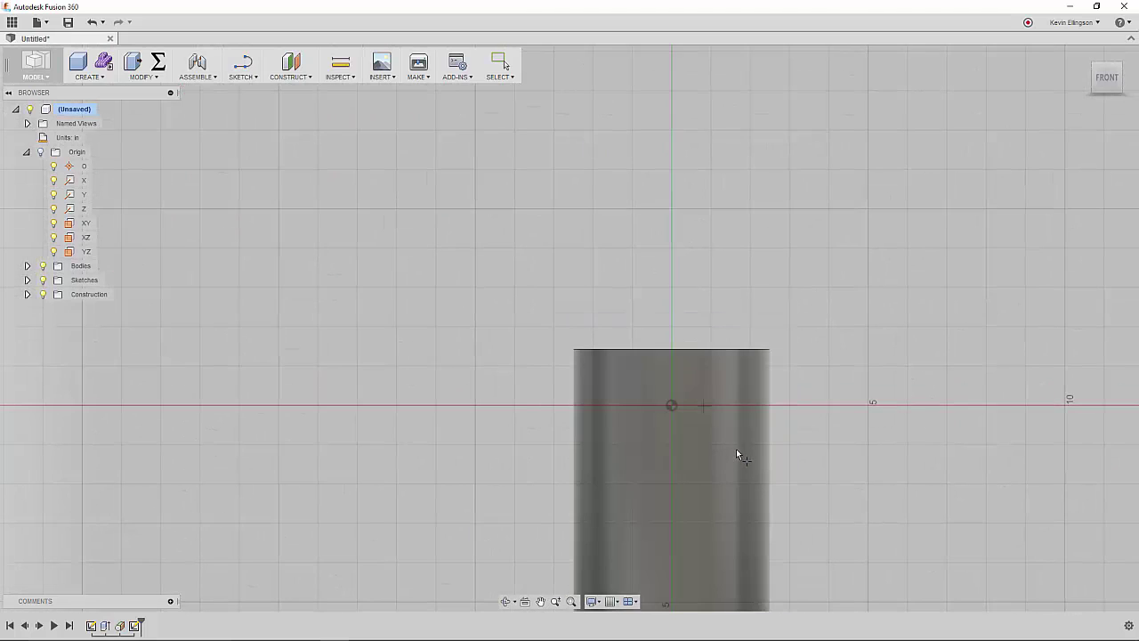
left_click(673, 322)
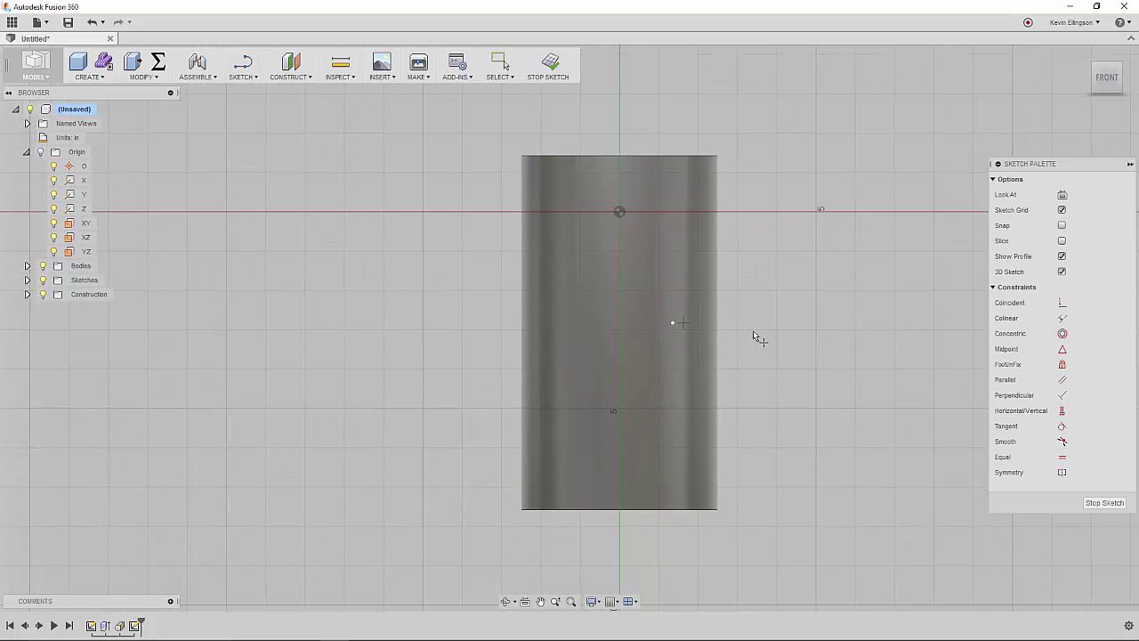
right_click(754, 332)
left_click(795, 338)
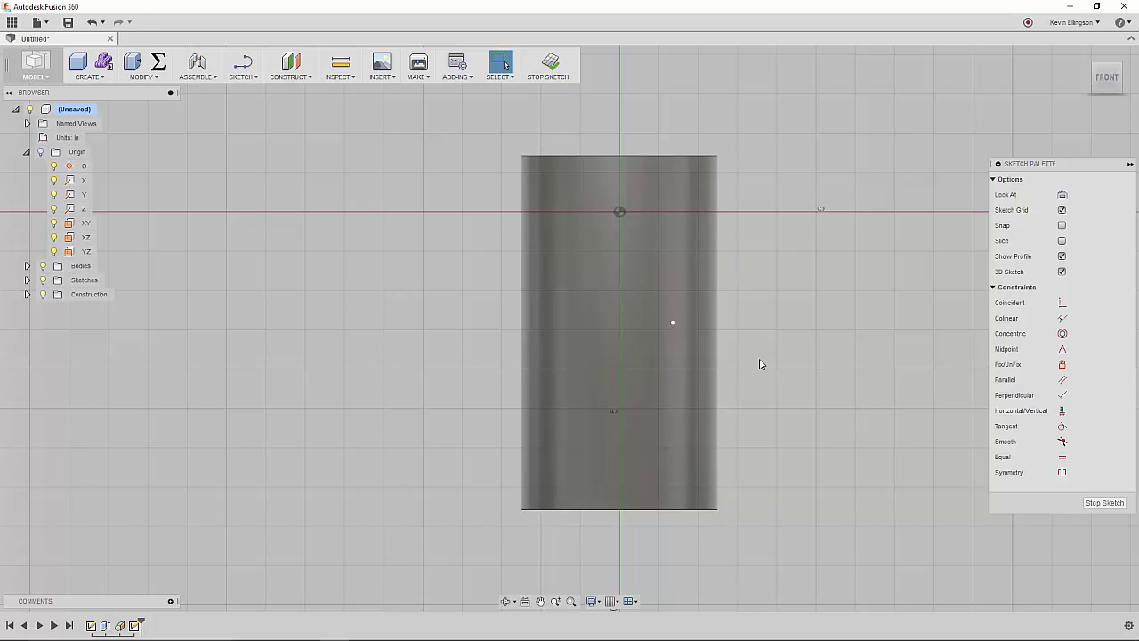
Step: Project the cylinder's bottom edge into the sketch as a reference line
middle_click_drag(756, 356, 753, 300)
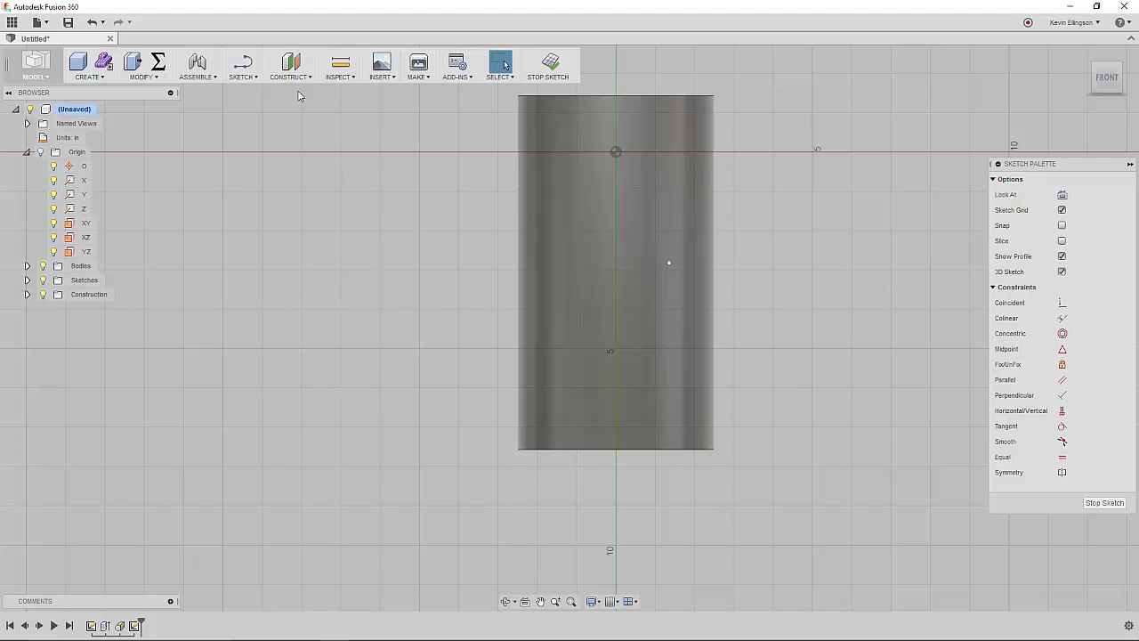
left_click(258, 78)
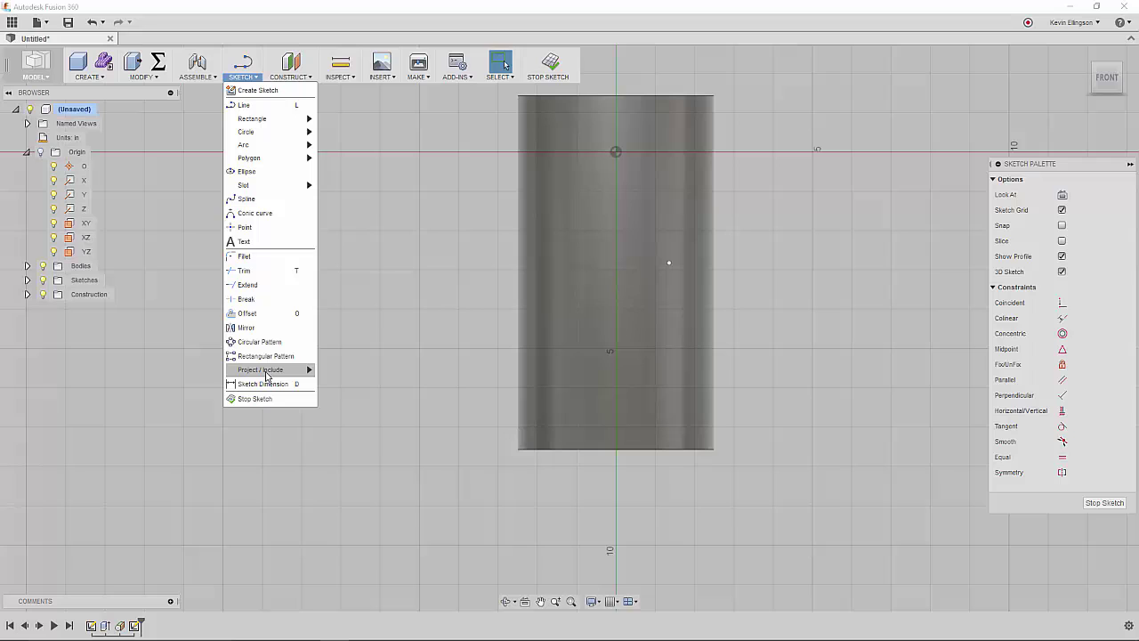
mouse_move(280, 372)
left_click(338, 373)
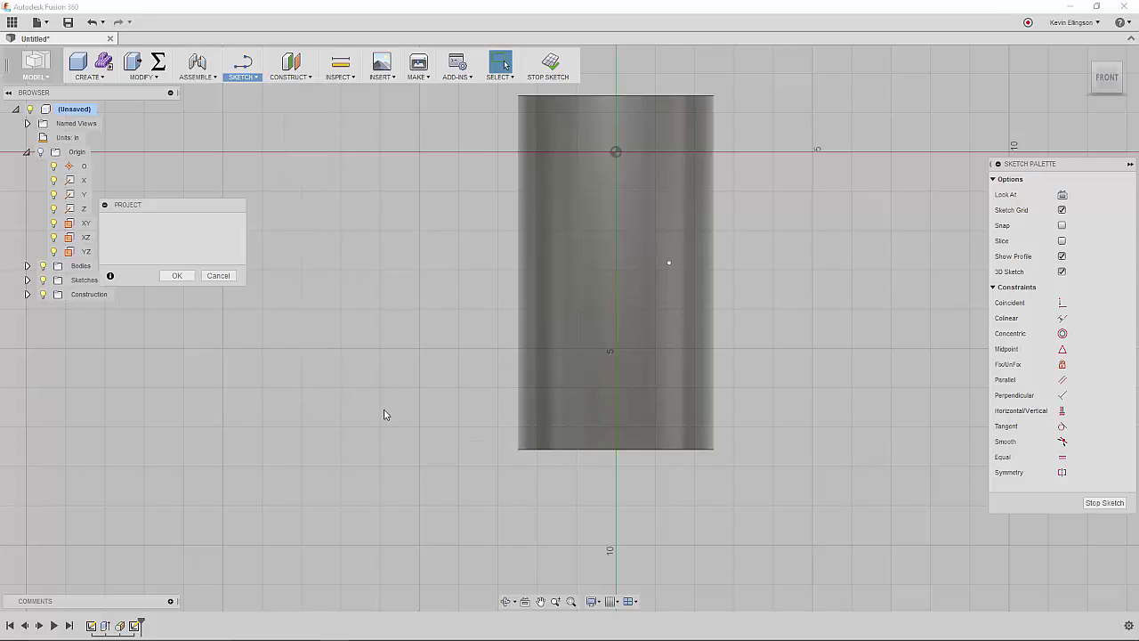
left_click(567, 449)
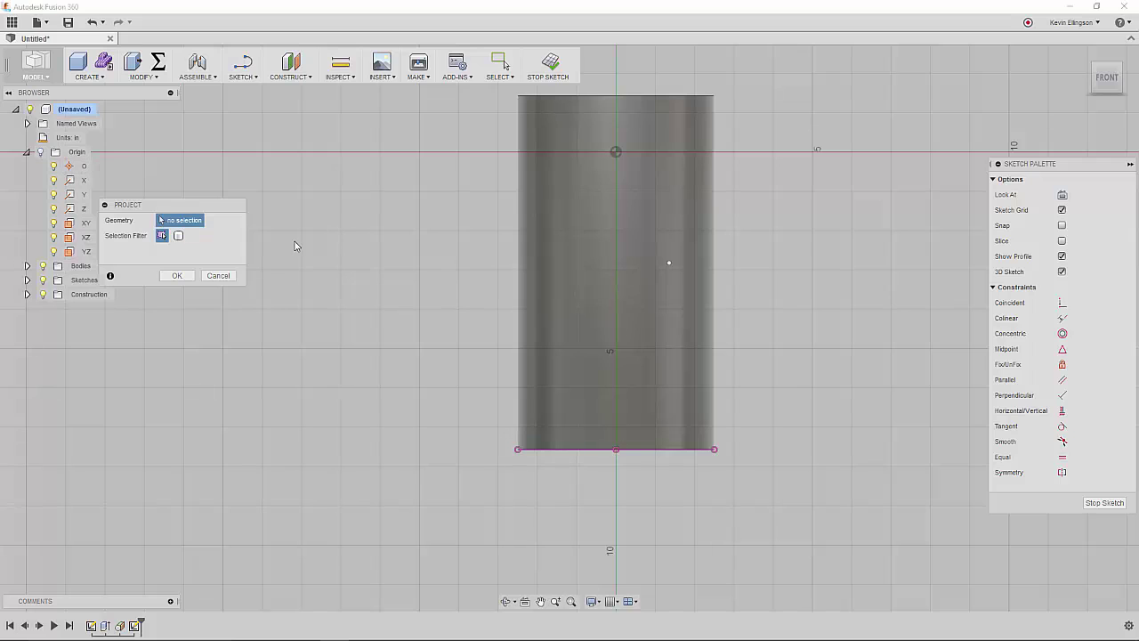
left_click(177, 275)
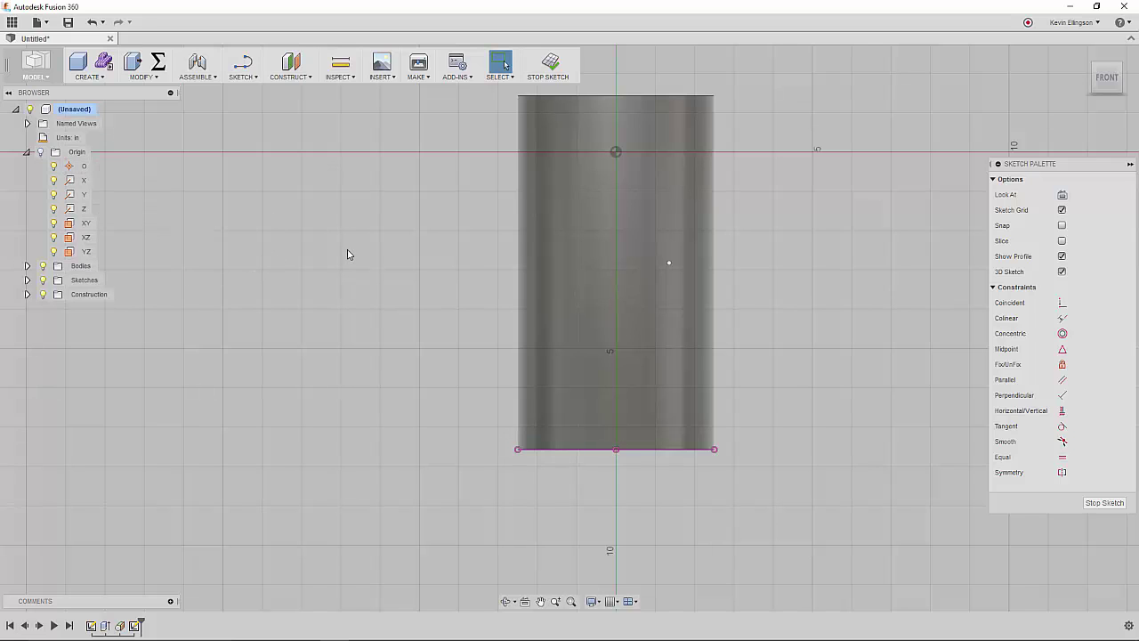
Step: Dimension the point 1.5 in horizontally from the bottom line's midpoint
left_click(242, 75)
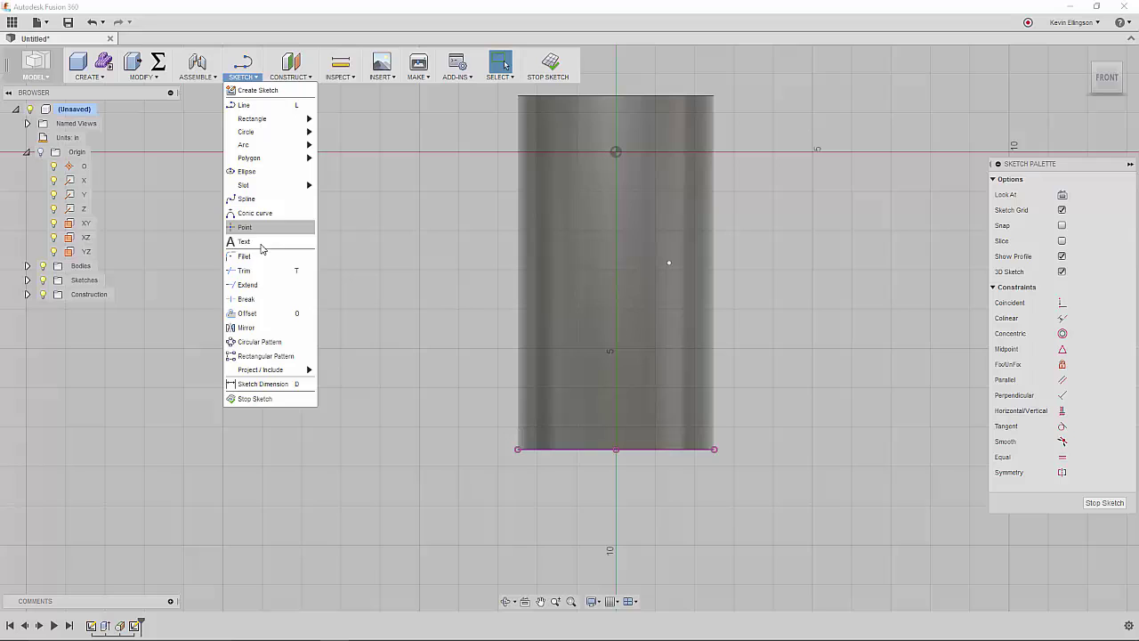
left_click(263, 384)
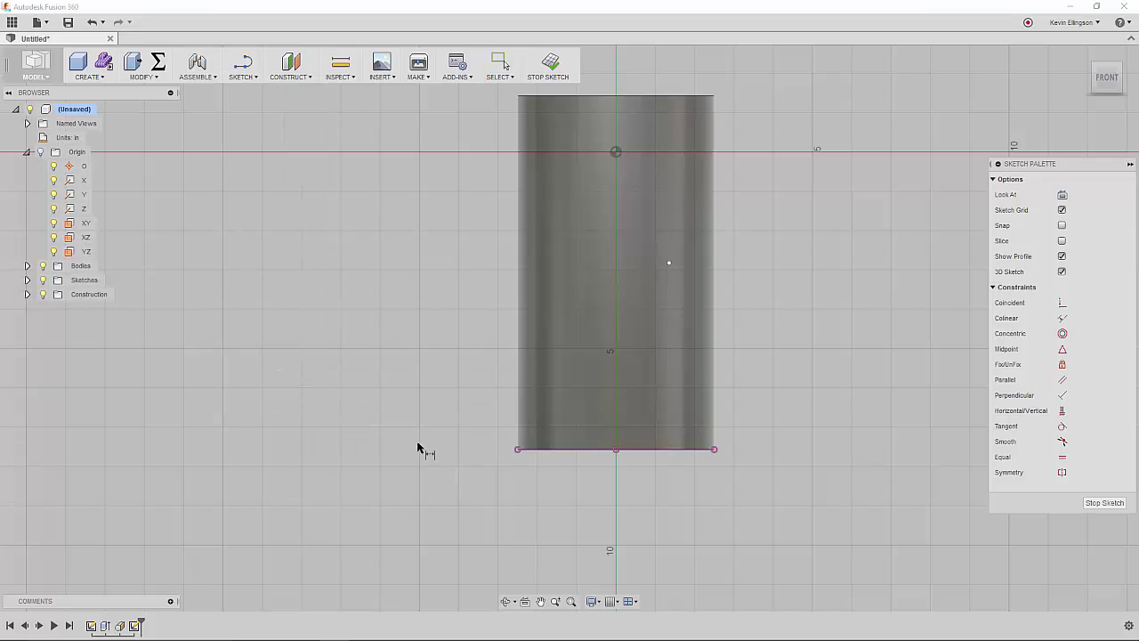
left_click(616, 450)
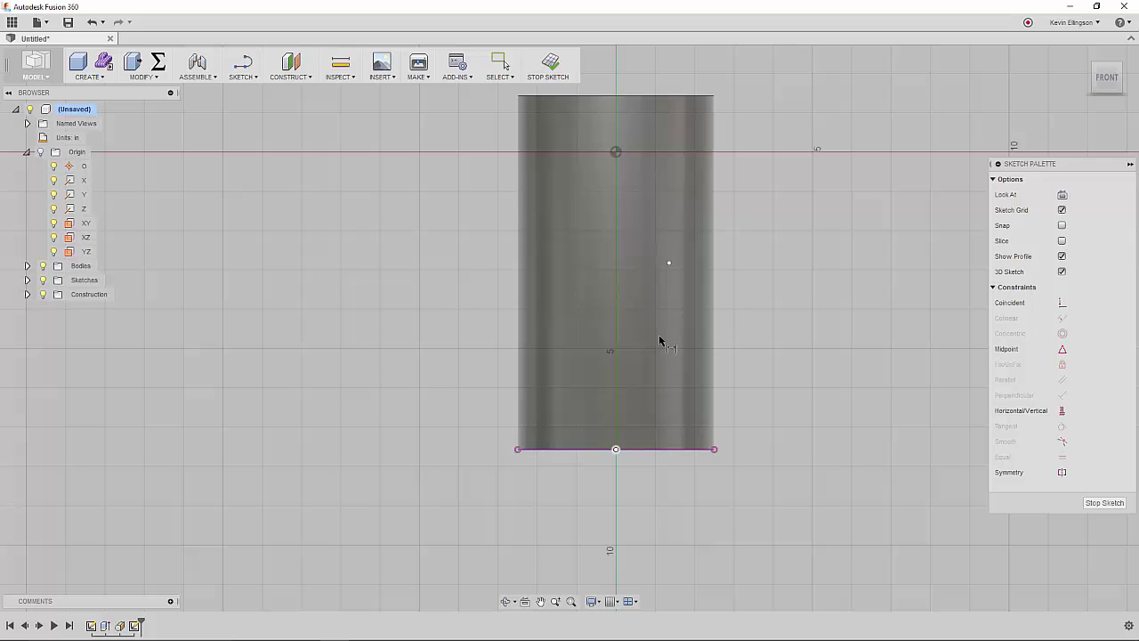
left_click(669, 262)
left_click(651, 501)
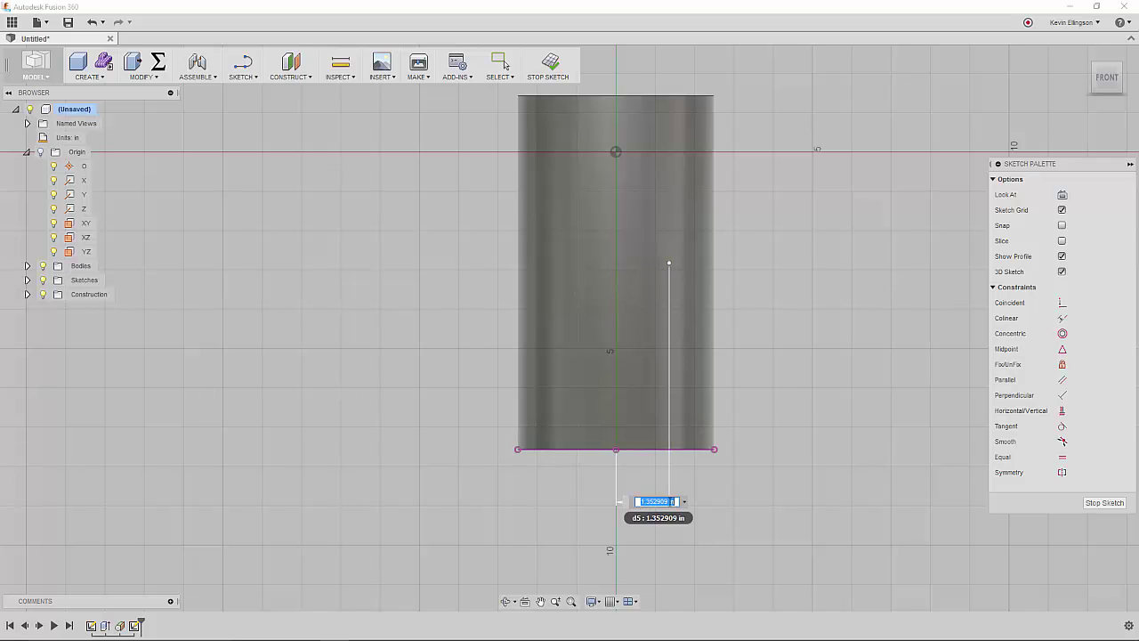
type("1.5")
key("Return")
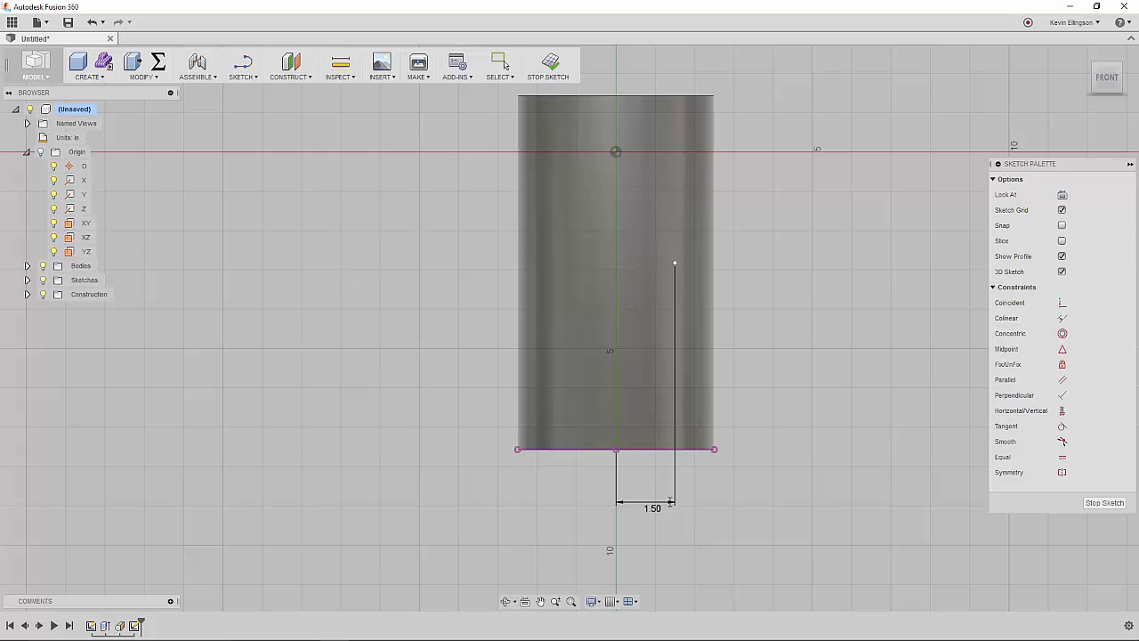
Step: Dimension the point's height above the bottom line, then change it to 6.00 in
left_click(704, 452)
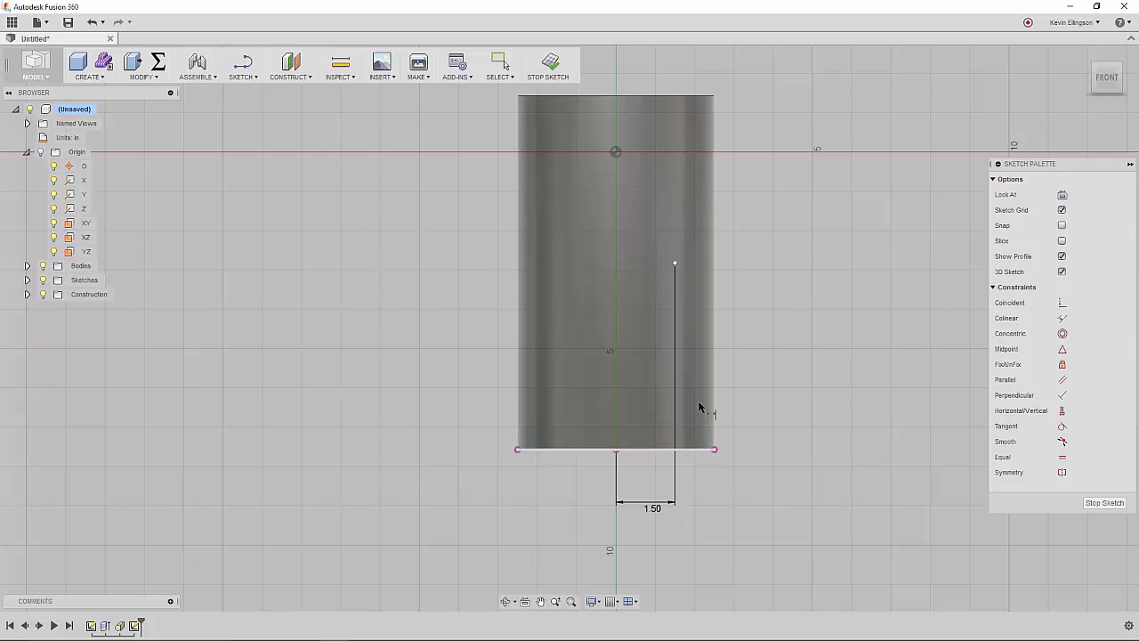
left_click(675, 265)
left_click(805, 327)
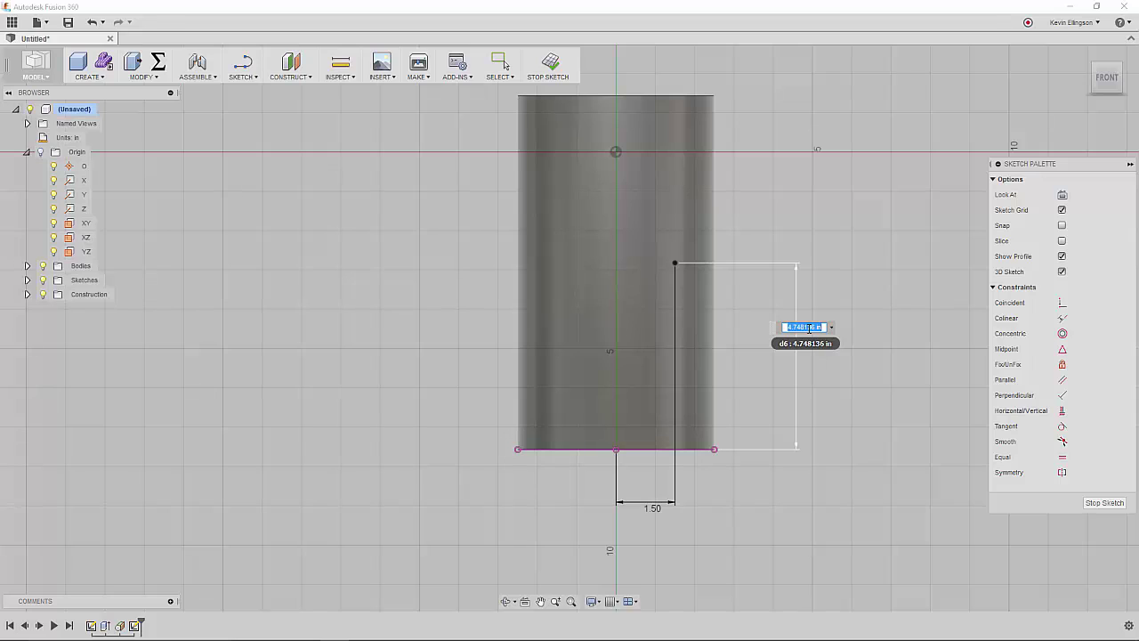
type("4.75")
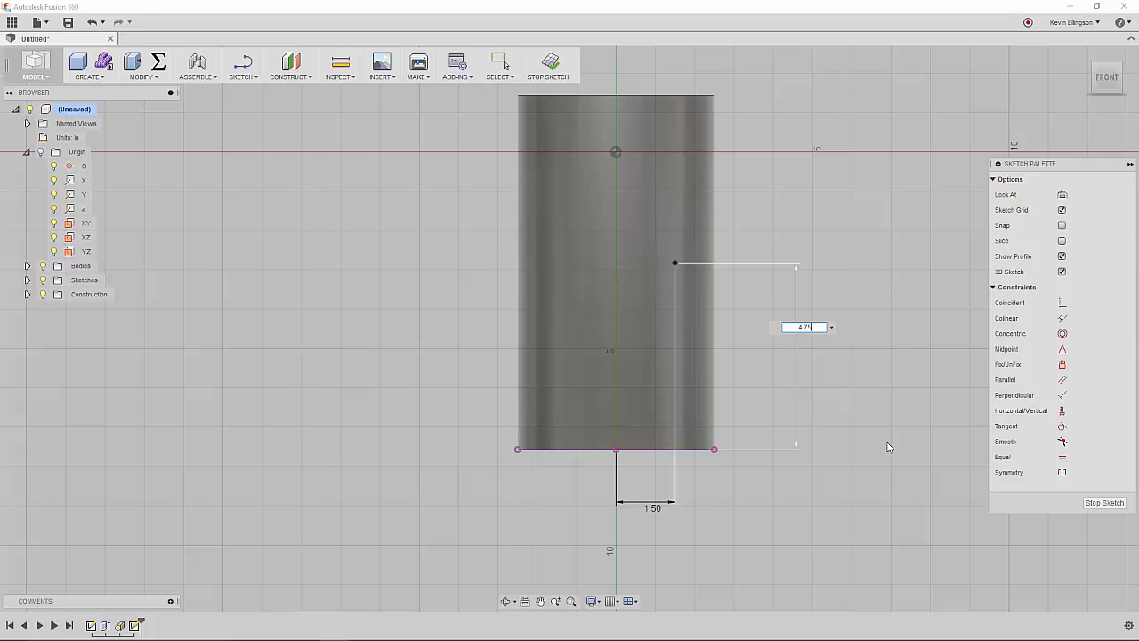
key("Return")
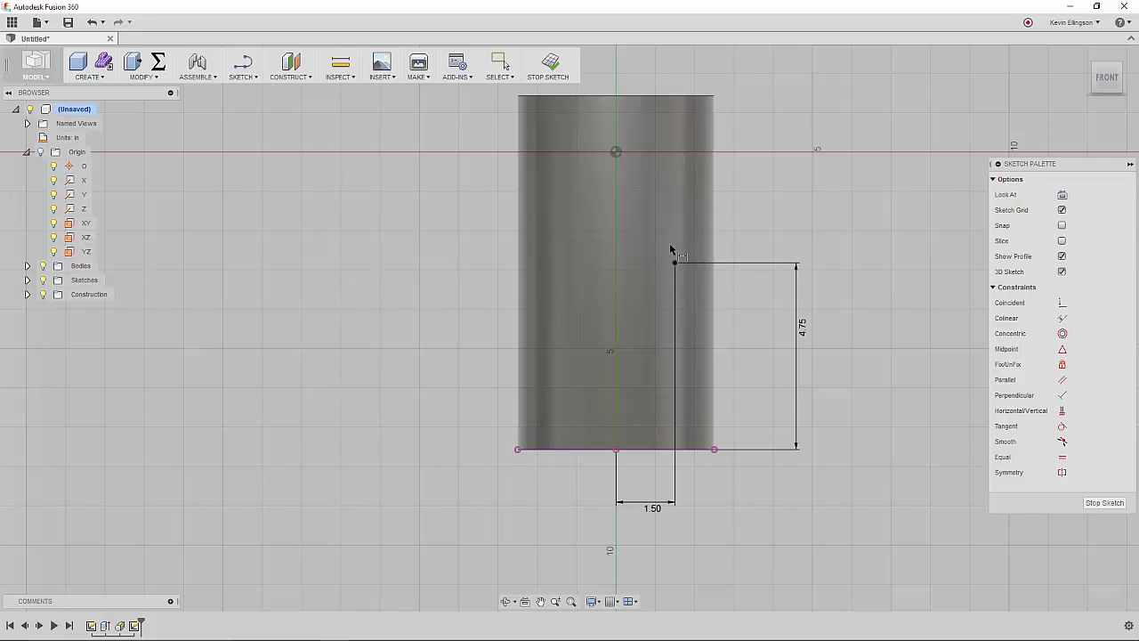
double_click(799, 333)
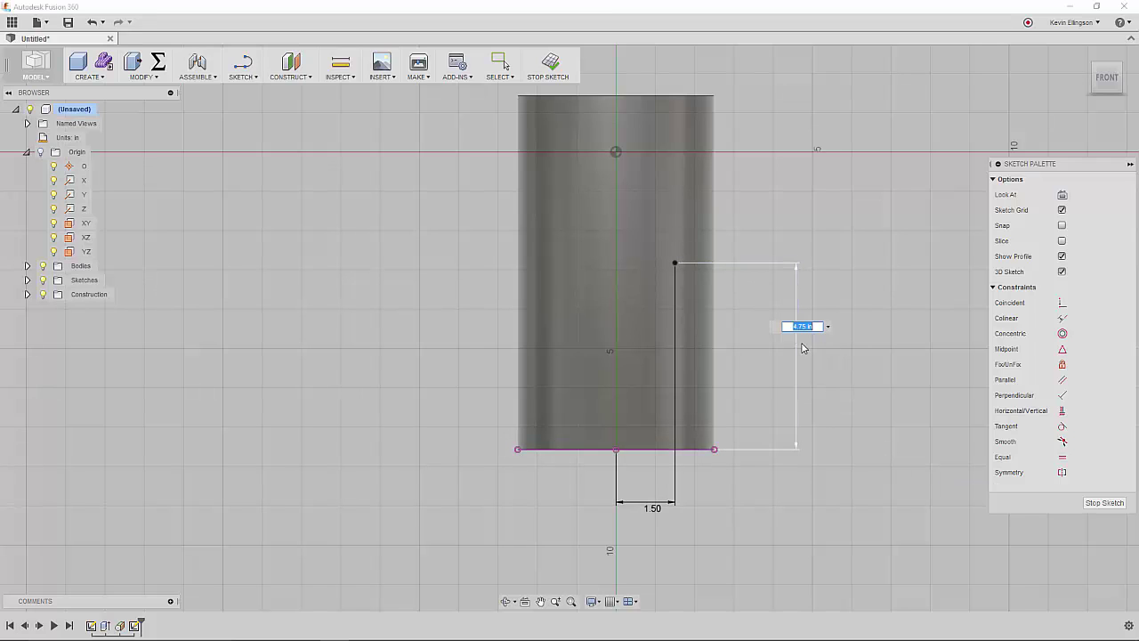
type("6")
key("Return")
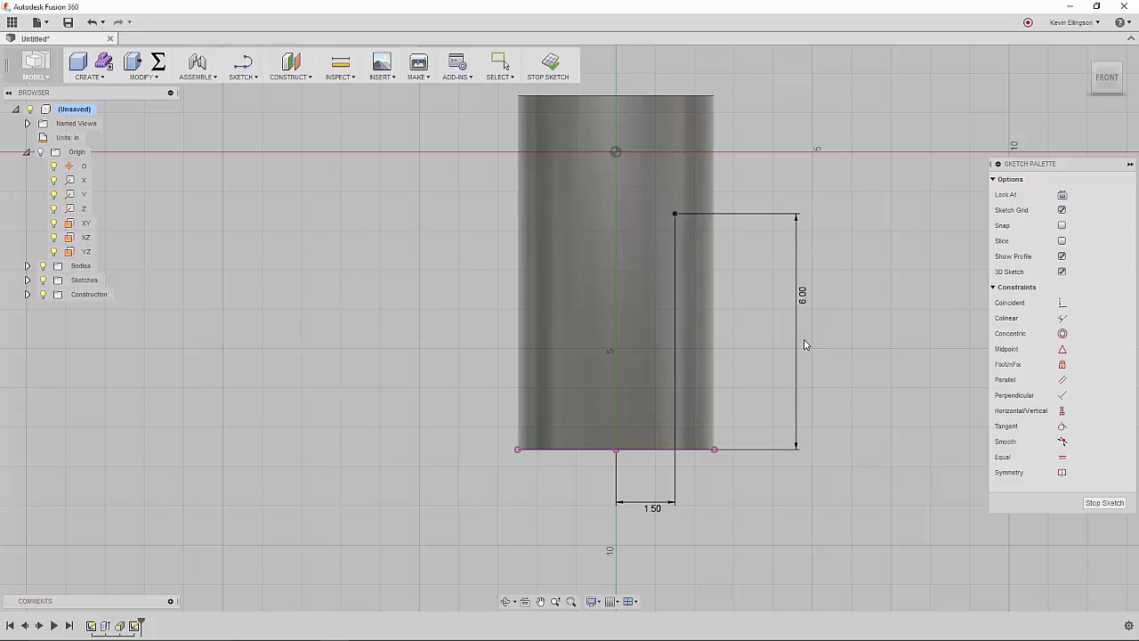
Step: Change the horizontal offset to 2.00 in, revert it to 1.50 in, and finish the sketch
double_click(649, 512)
type("2")
key("Return")
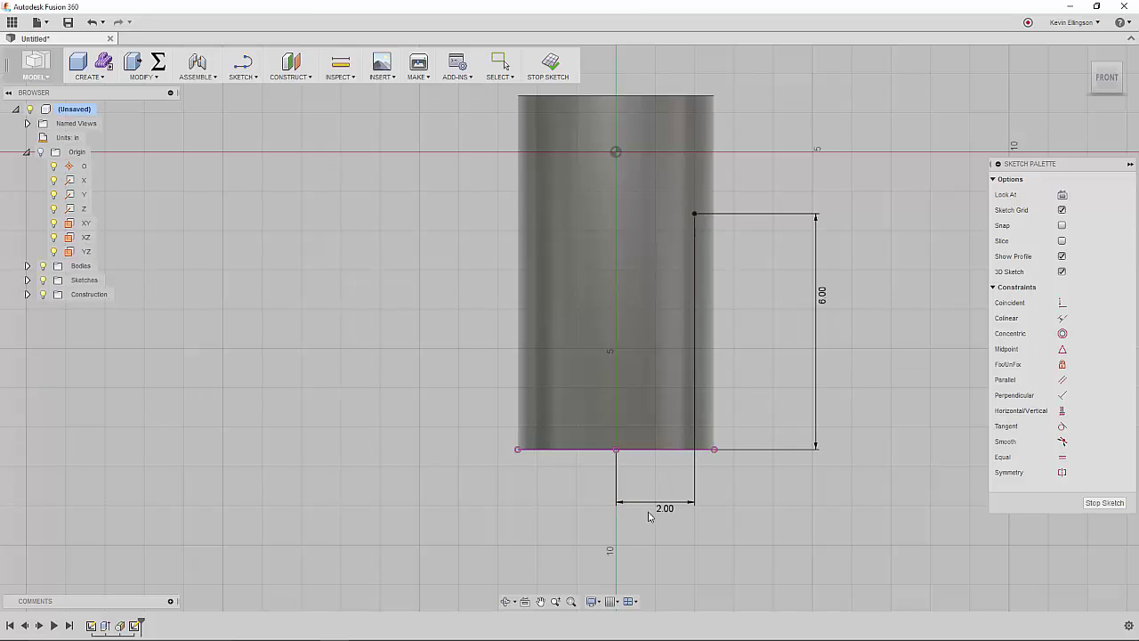
double_click(660, 511)
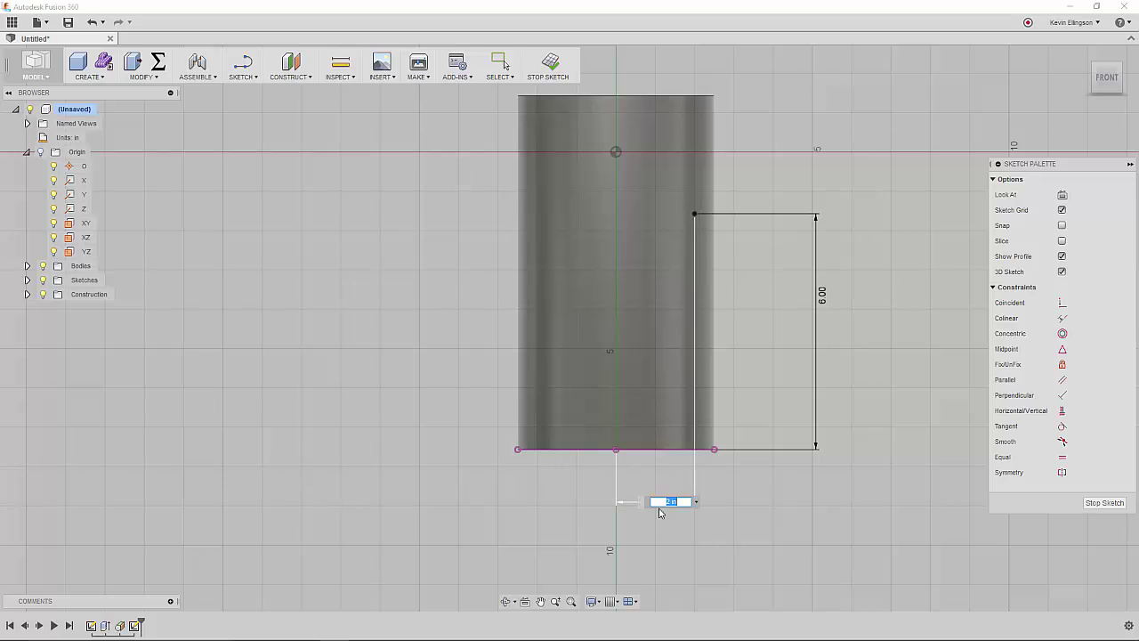
type("1.5")
key("Return")
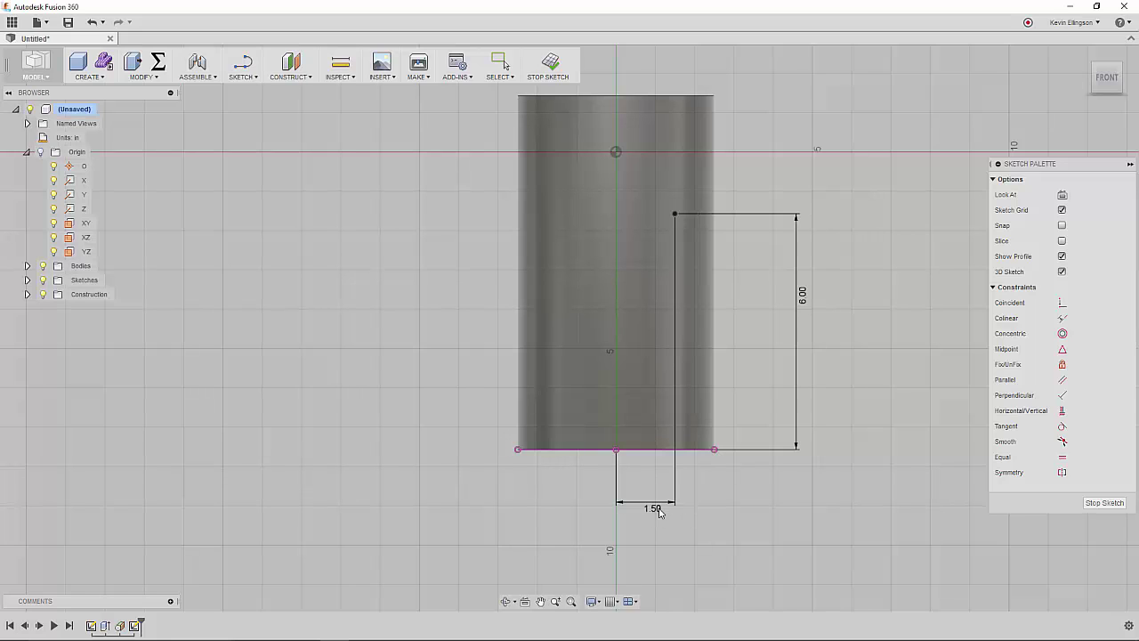
left_click(1104, 503)
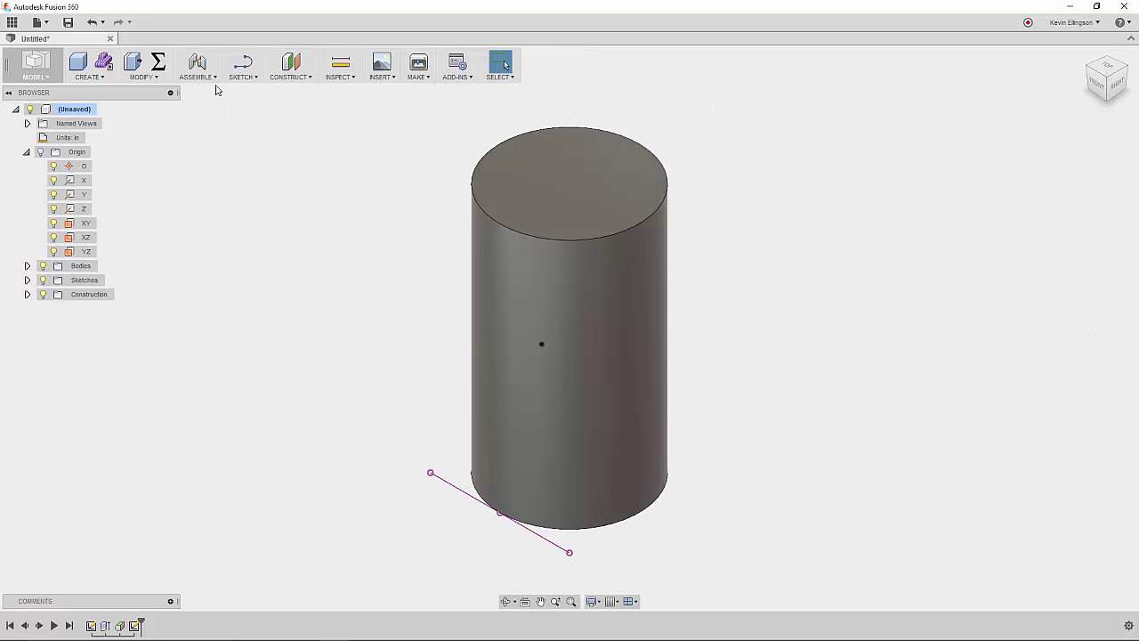
Step: Place a 1.00 in diameter hole at the sketch point with extents set to All, then inspect it
left_click(89, 75)
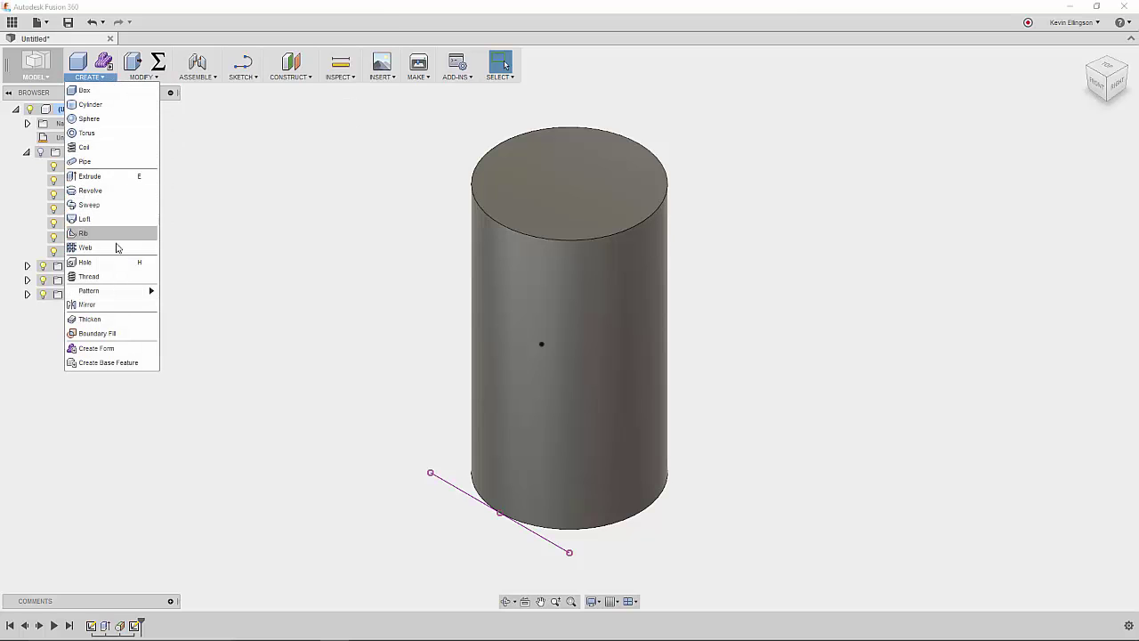
left_click(88, 261)
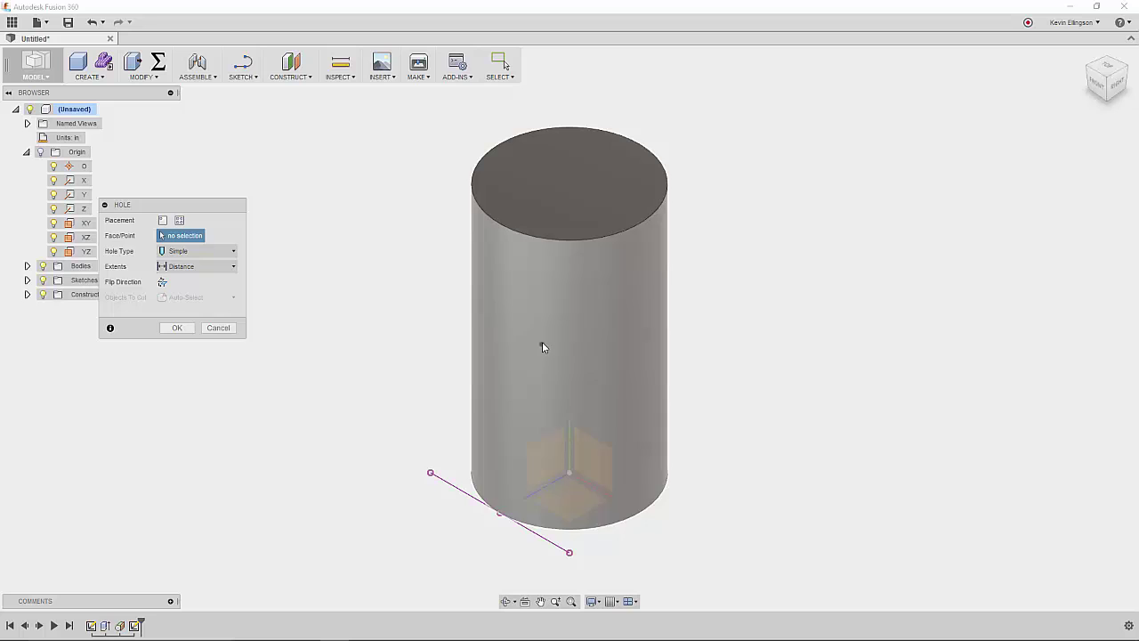
left_click(538, 347)
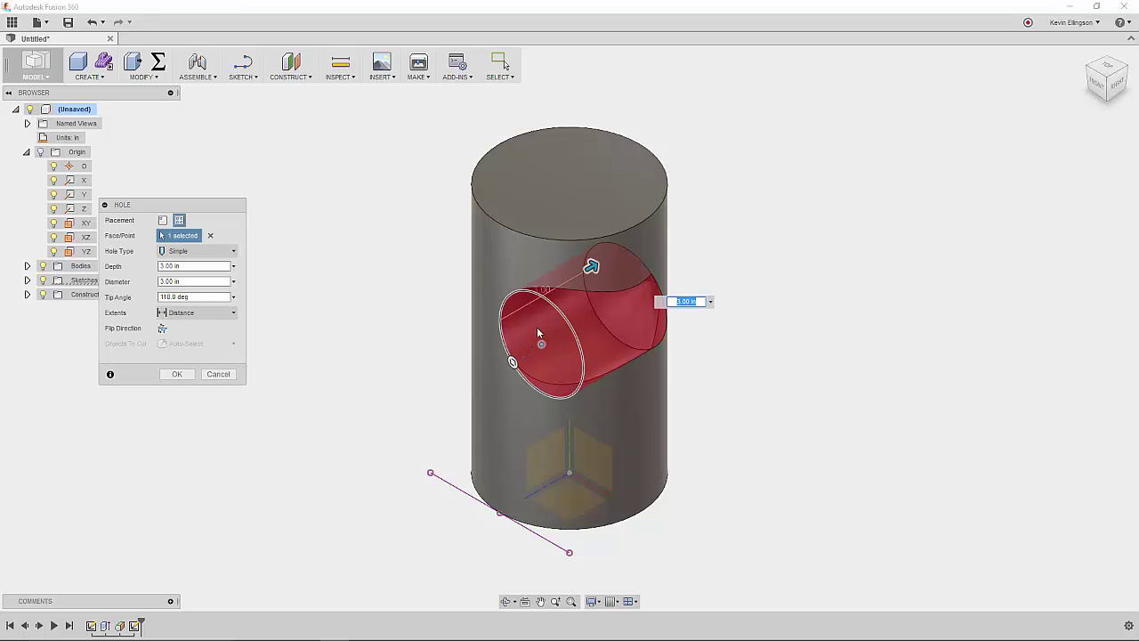
type("1")
key("Return")
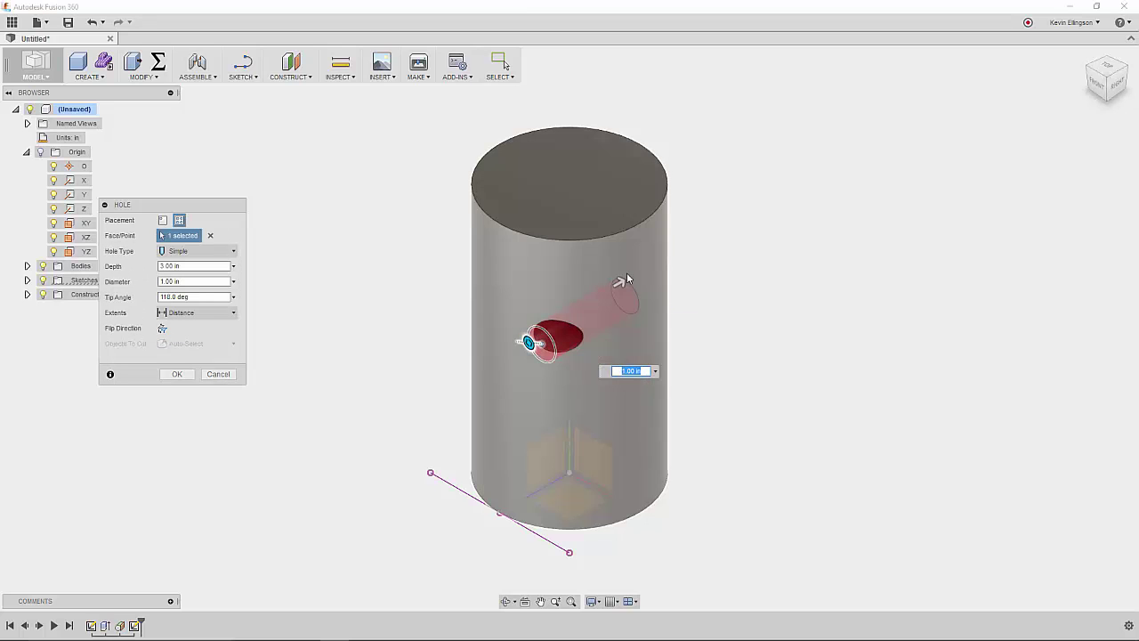
left_click_drag(621, 282, 716, 238)
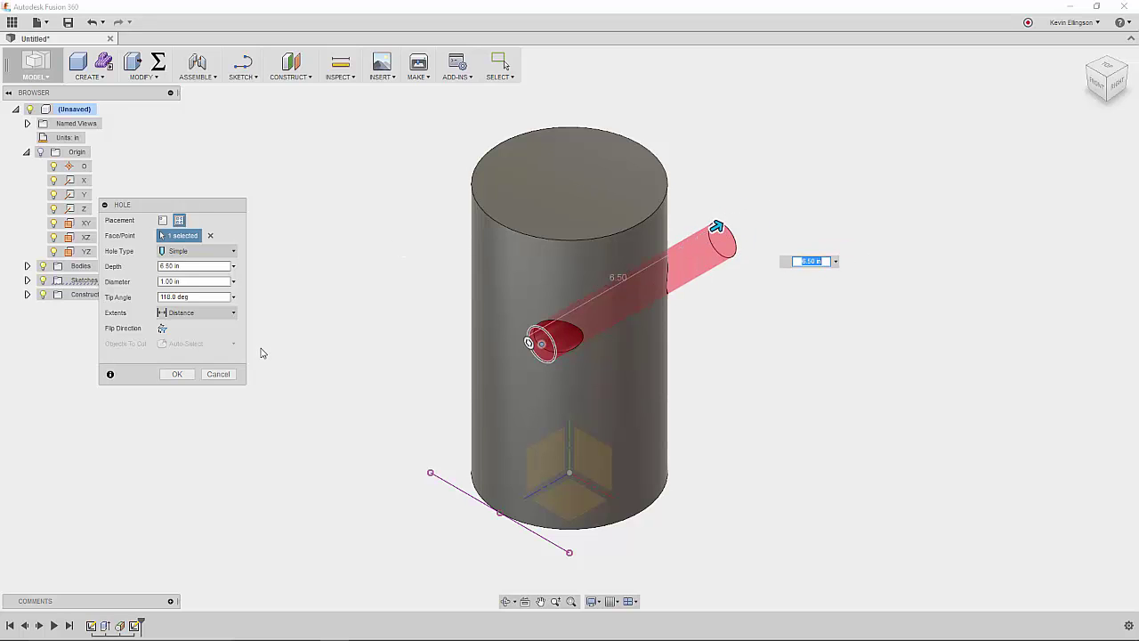
left_click(219, 313)
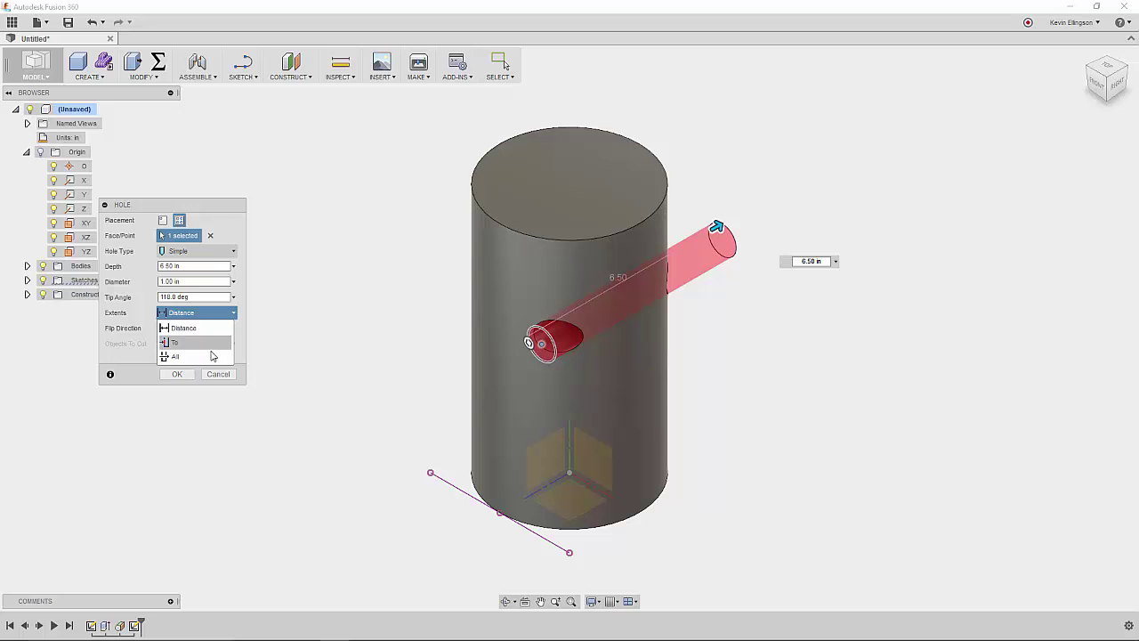
left_click(214, 356)
left_click(177, 374)
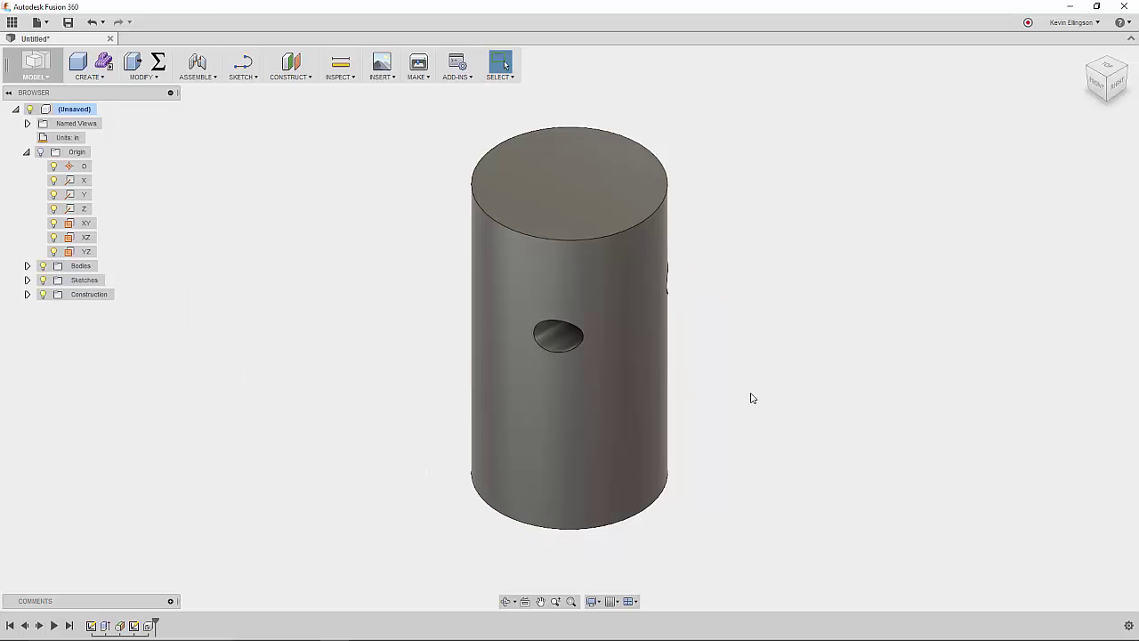
middle_click_drag(824, 343, 788, 276, "shift")
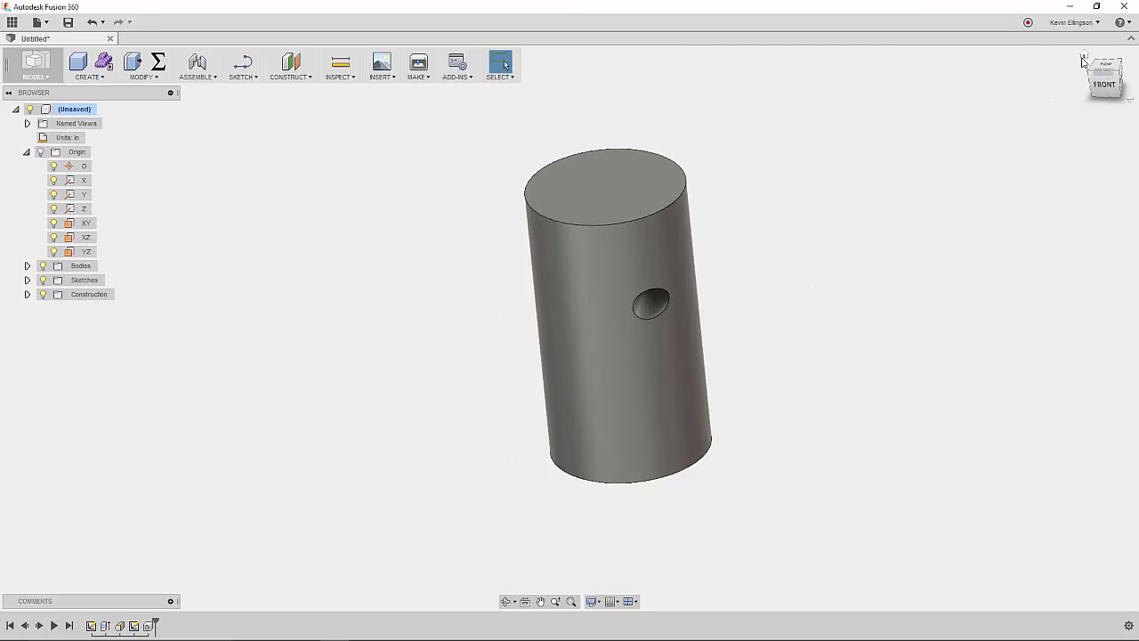
Step: Return to the Home view and turn on Plane1's visibility bulb in the Construction folder
left_click(1083, 60)
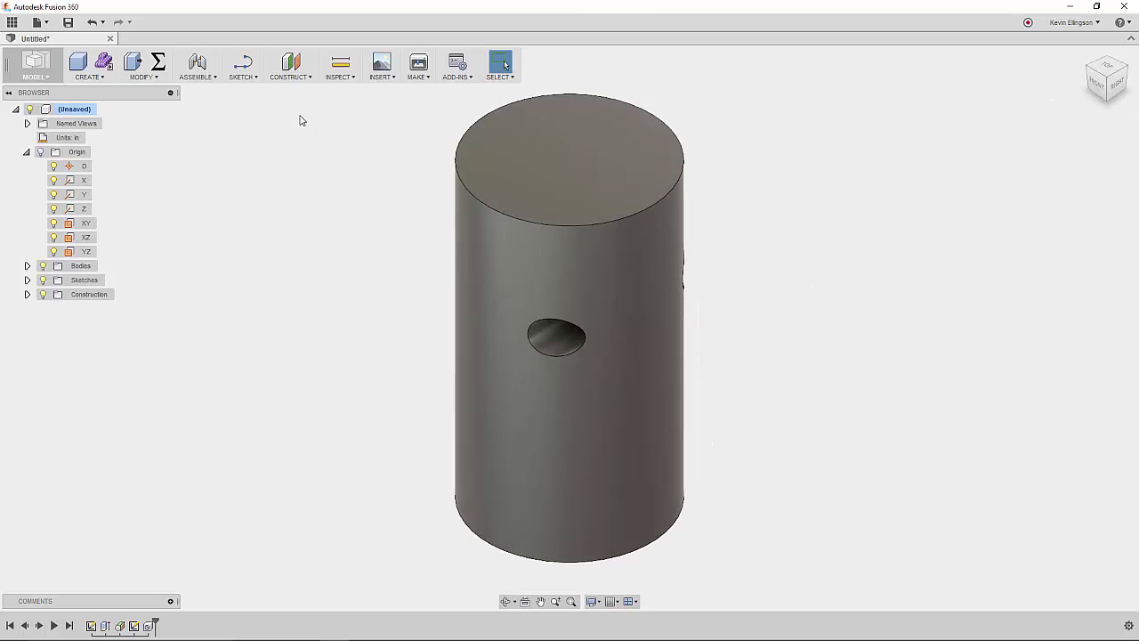
left_click(254, 78)
left_click(184, 228)
left_click(27, 294)
left_click(54, 308)
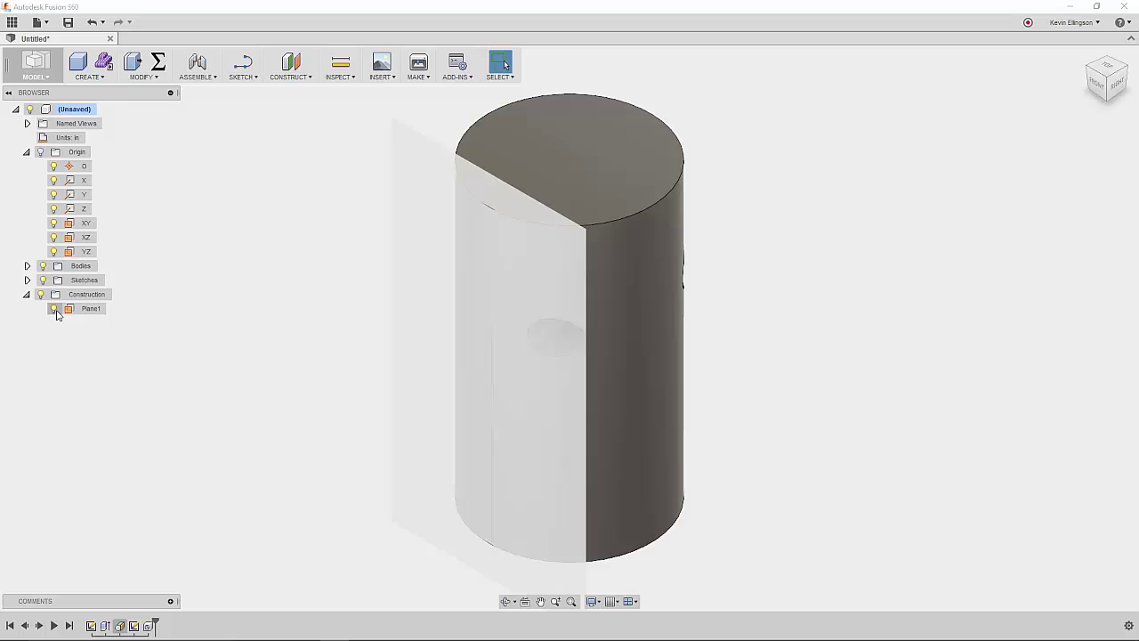
left_click(253, 78)
Step: Draw a small center-diameter circle in a new sketch on Plane1
mouse_move(257, 138)
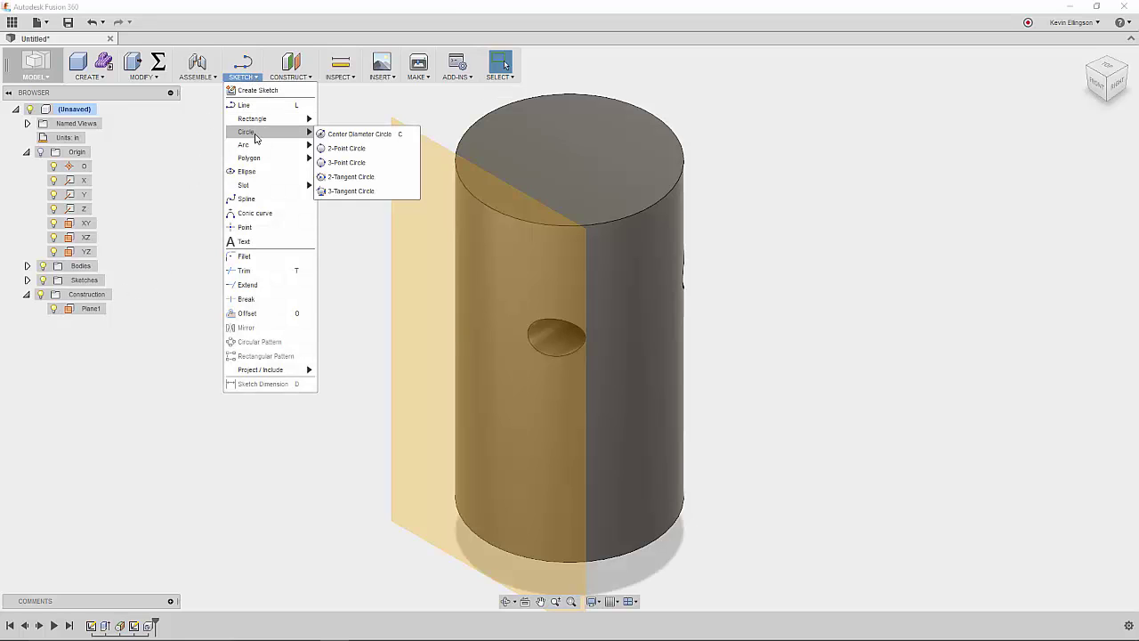
left_click(351, 134)
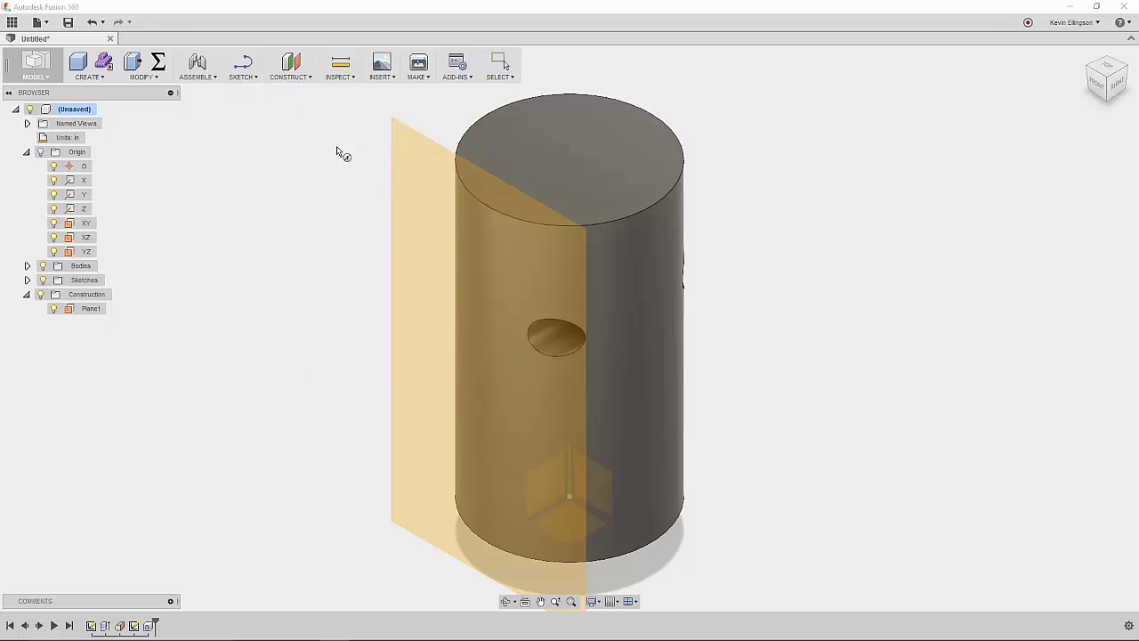
left_click(419, 190)
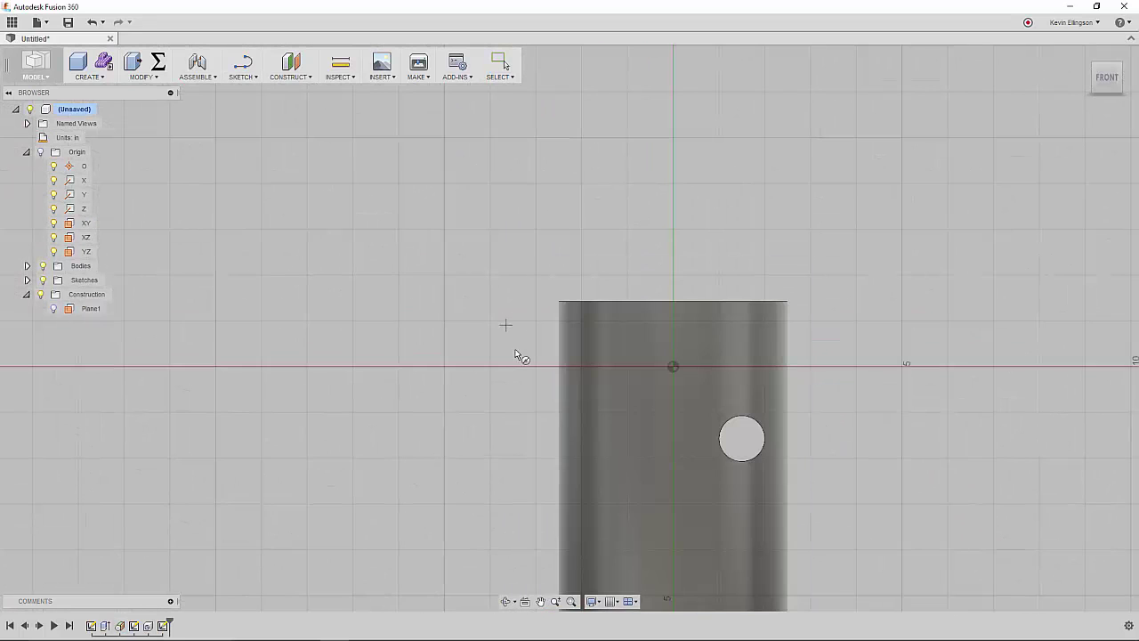
left_click(613, 235)
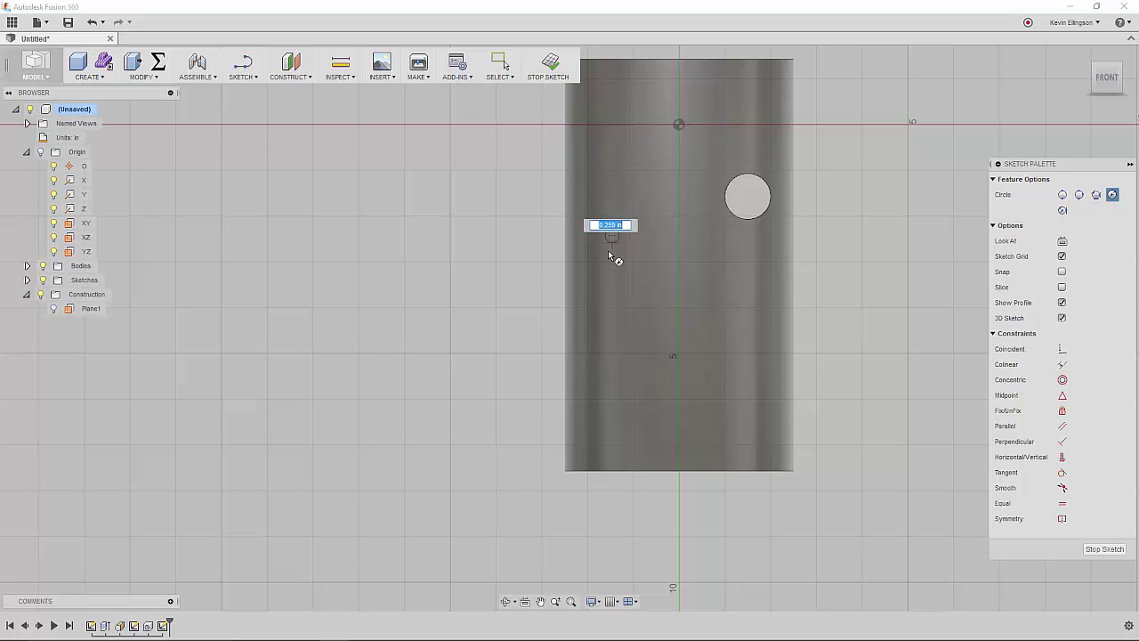
left_click(607, 250)
right_click(525, 240)
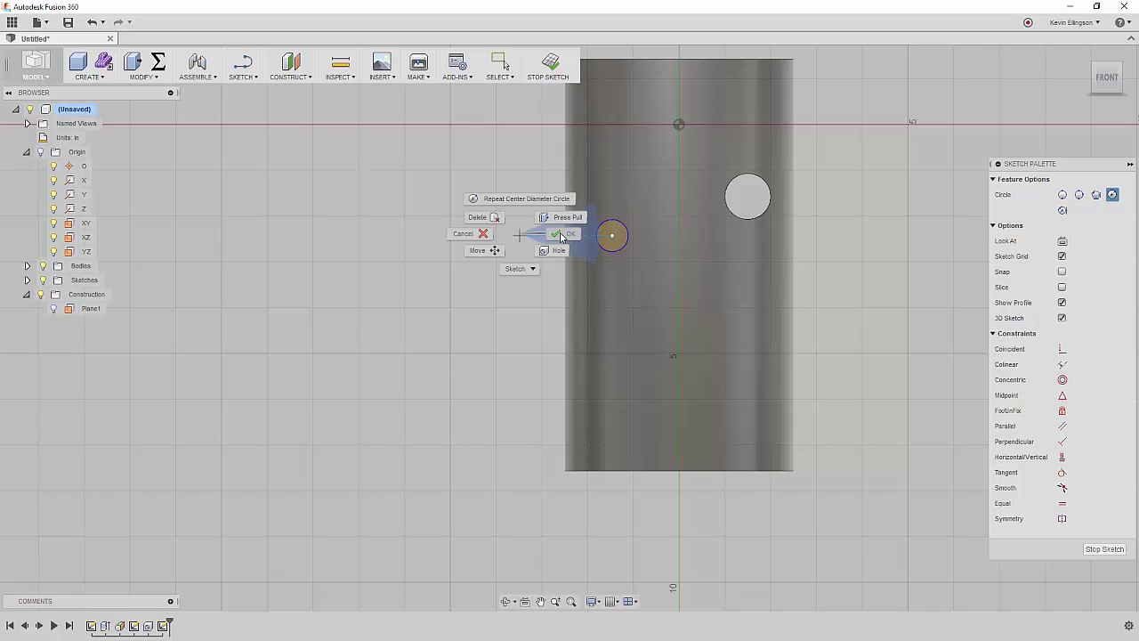
left_click(511, 197)
Step: Dimension the circle's centre 5.144 in above the cylinder's bottom edge
left_click(242, 77)
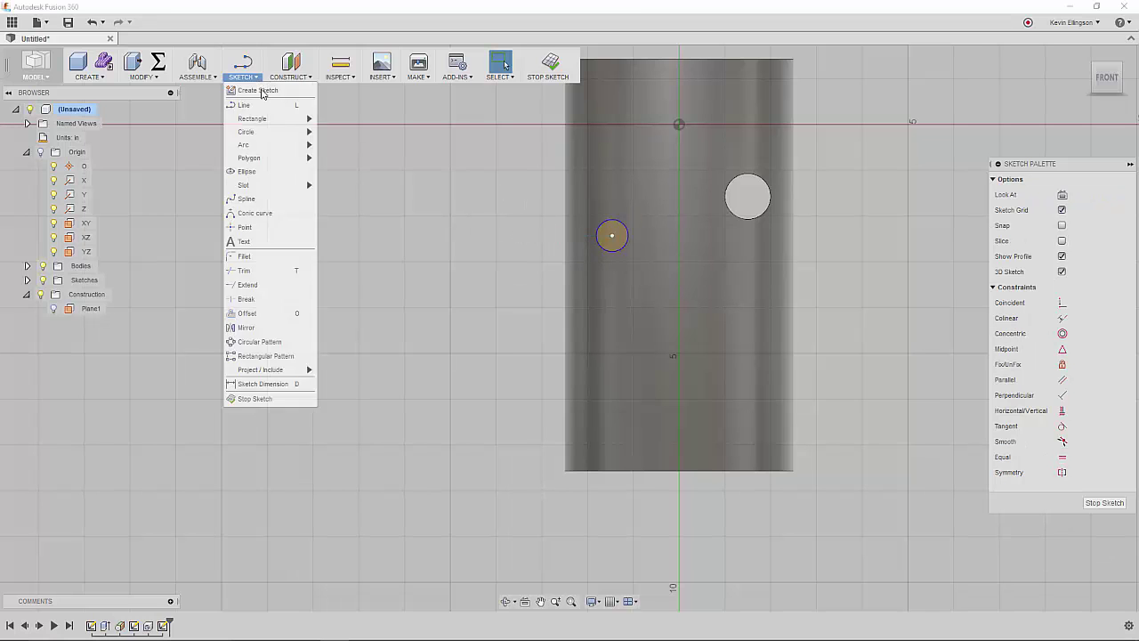
left_click(276, 383)
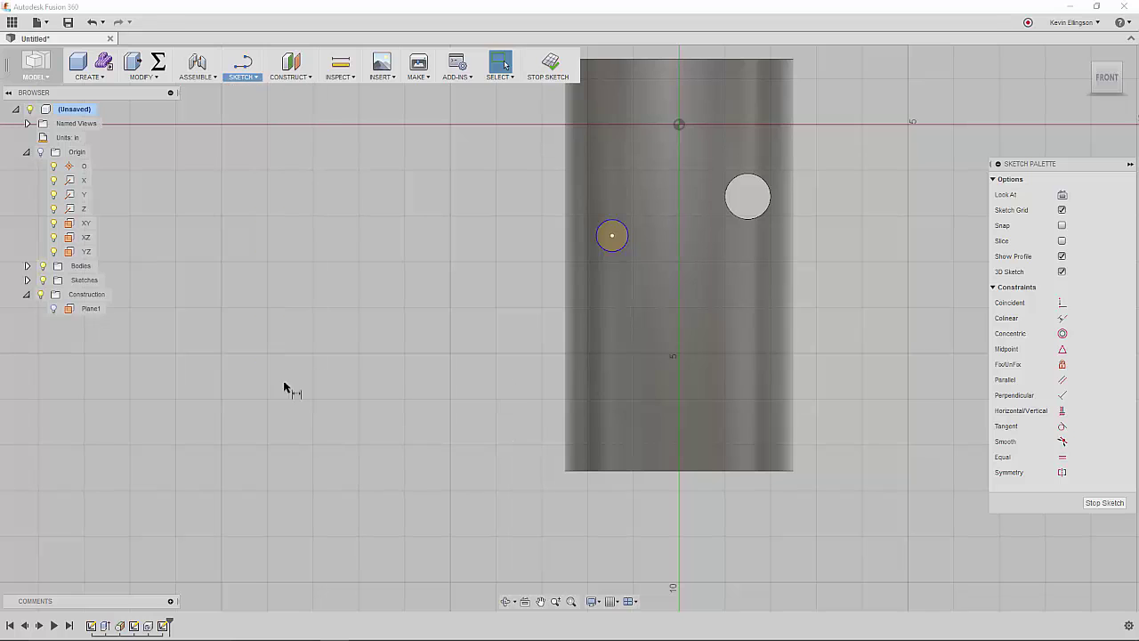
left_click(638, 469)
left_click(613, 235)
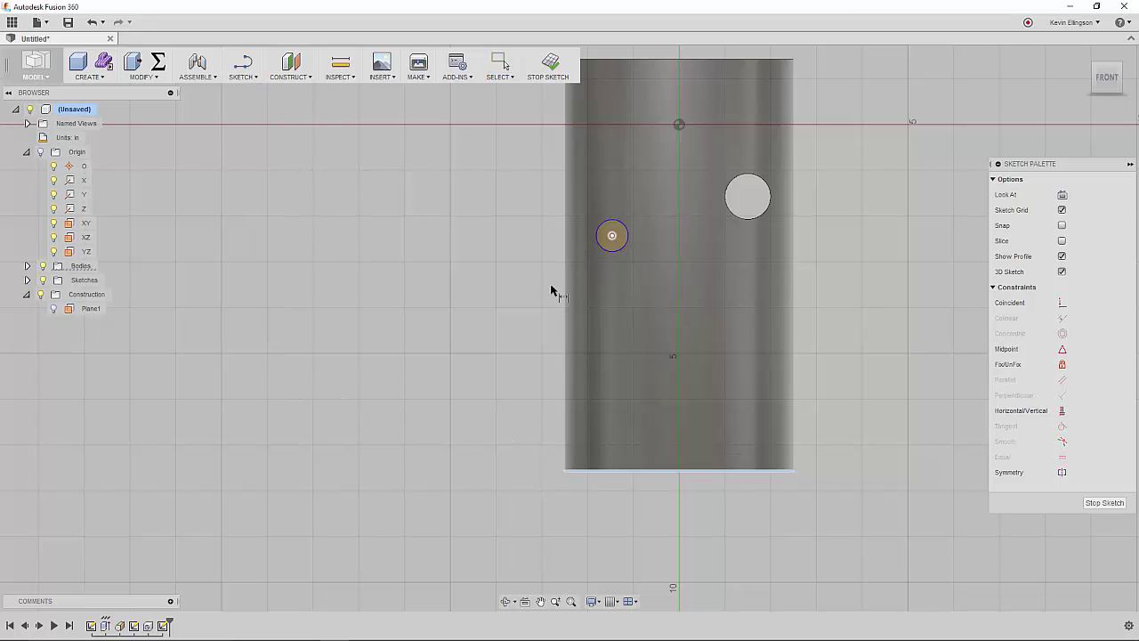
left_click(458, 312)
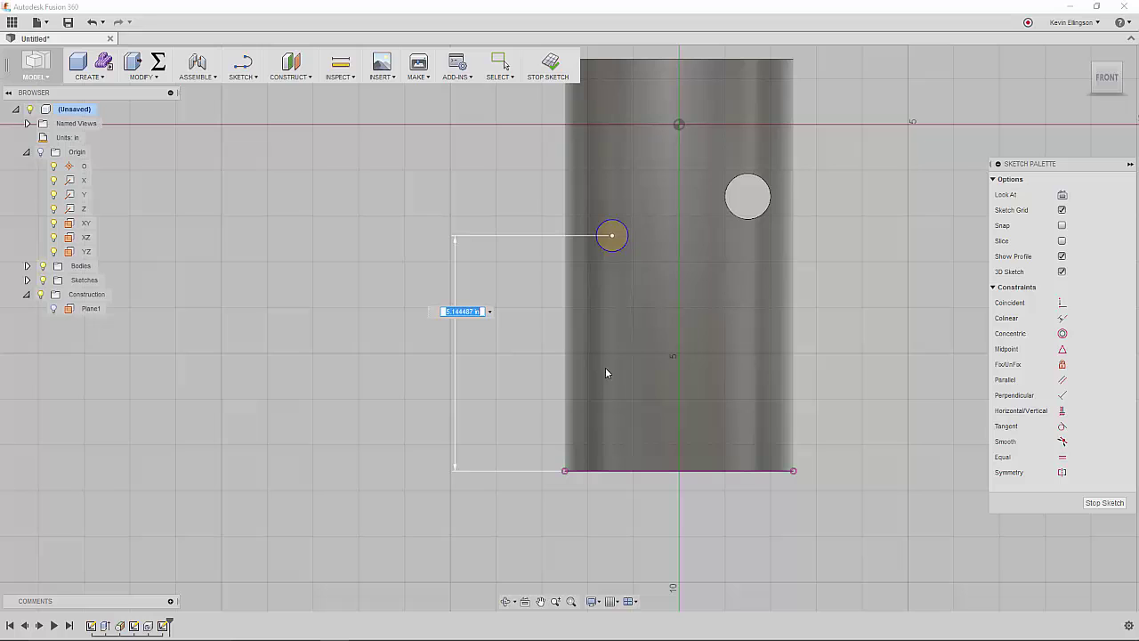
key("Return")
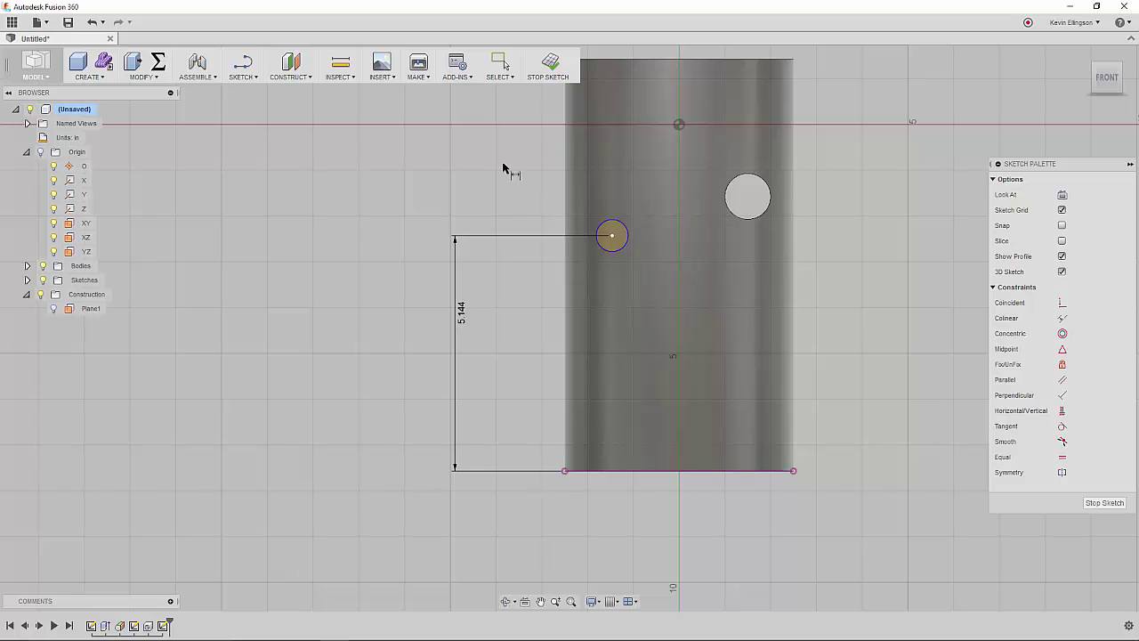
Step: Finish the sketch and extrude-cut the small circle through the whole cylinder with extents set to All
left_click(548, 63)
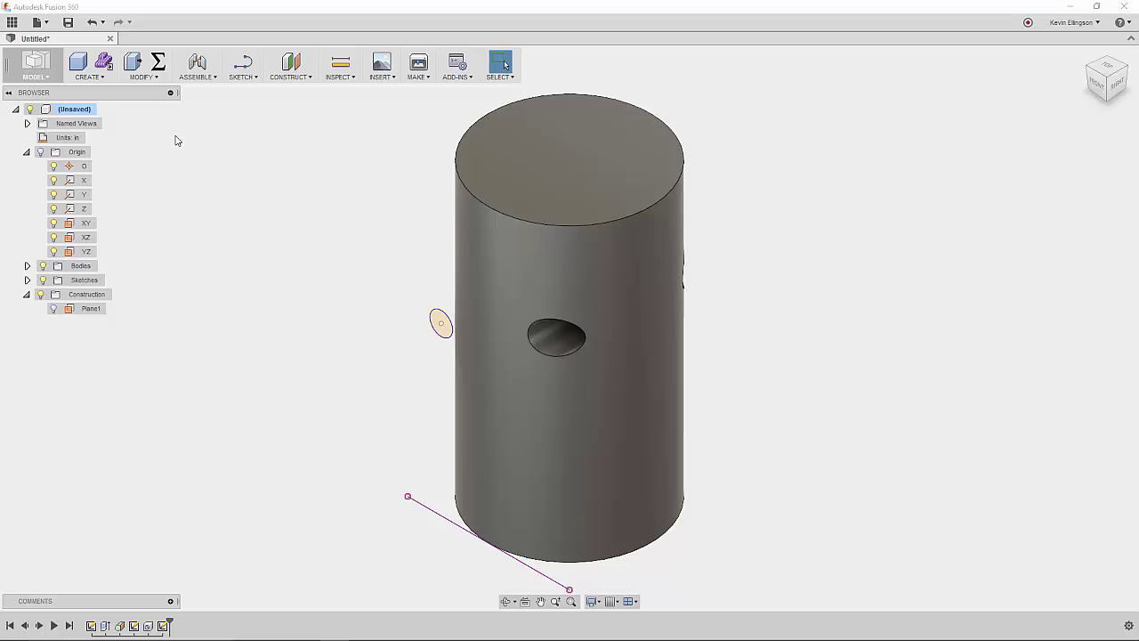
left_click(115, 80)
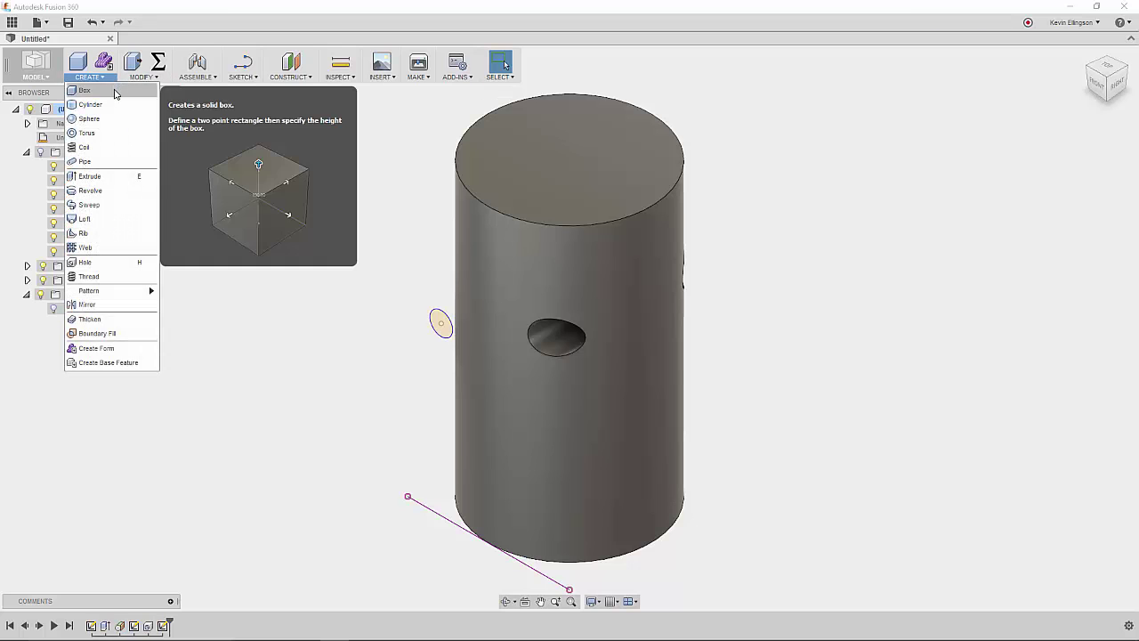
left_click(116, 177)
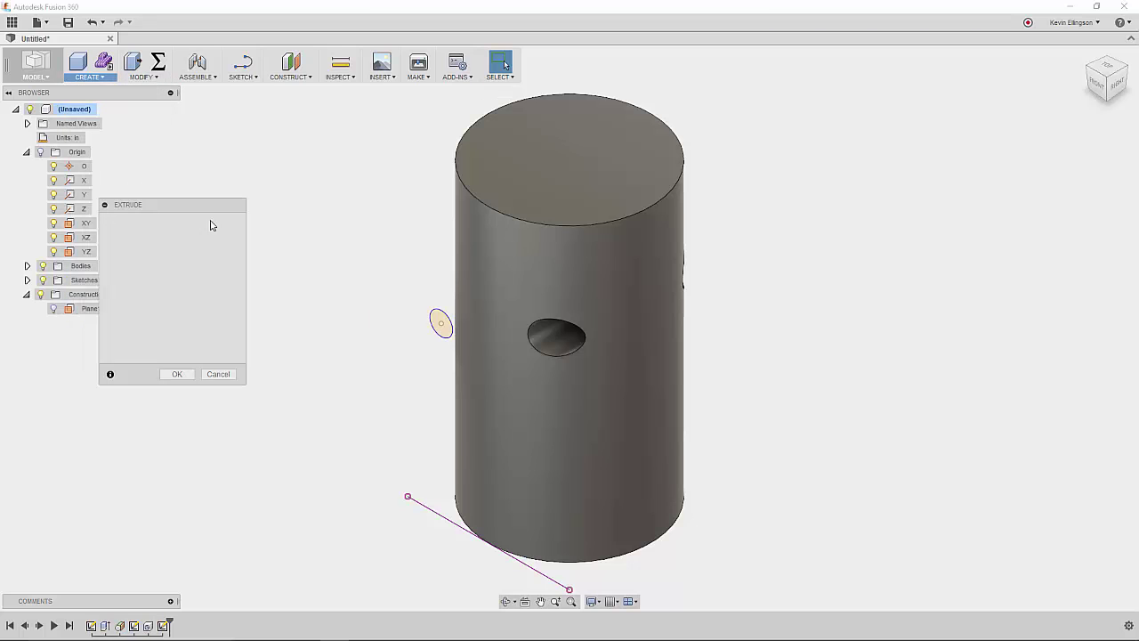
left_click(440, 324)
left_click_drag(433, 329, 615, 255)
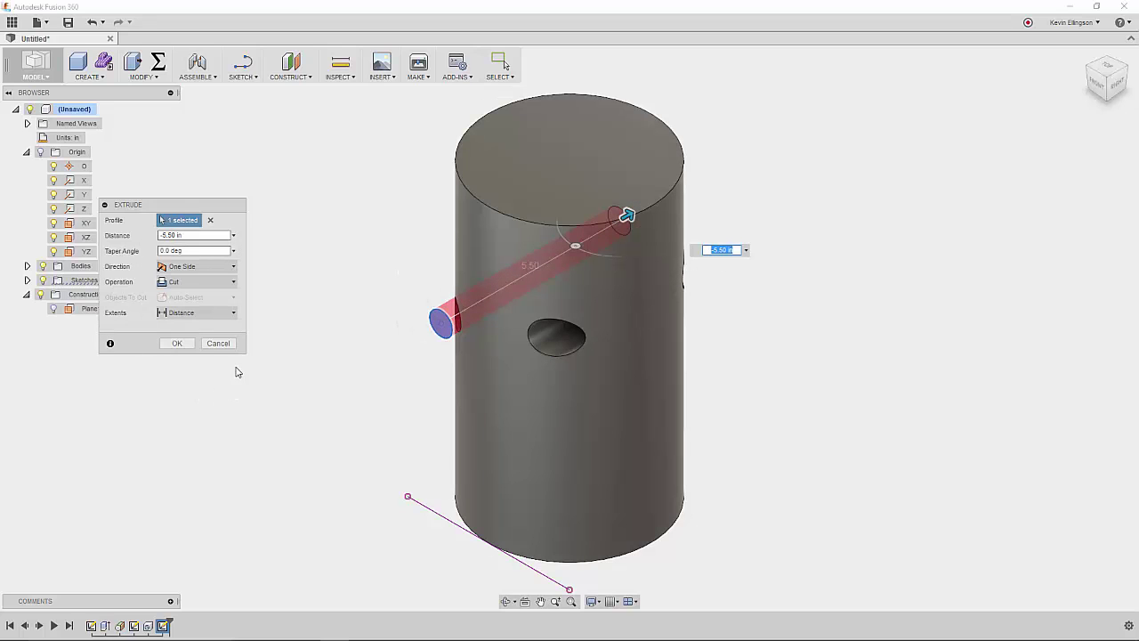
left_click(232, 313)
left_click(205, 356)
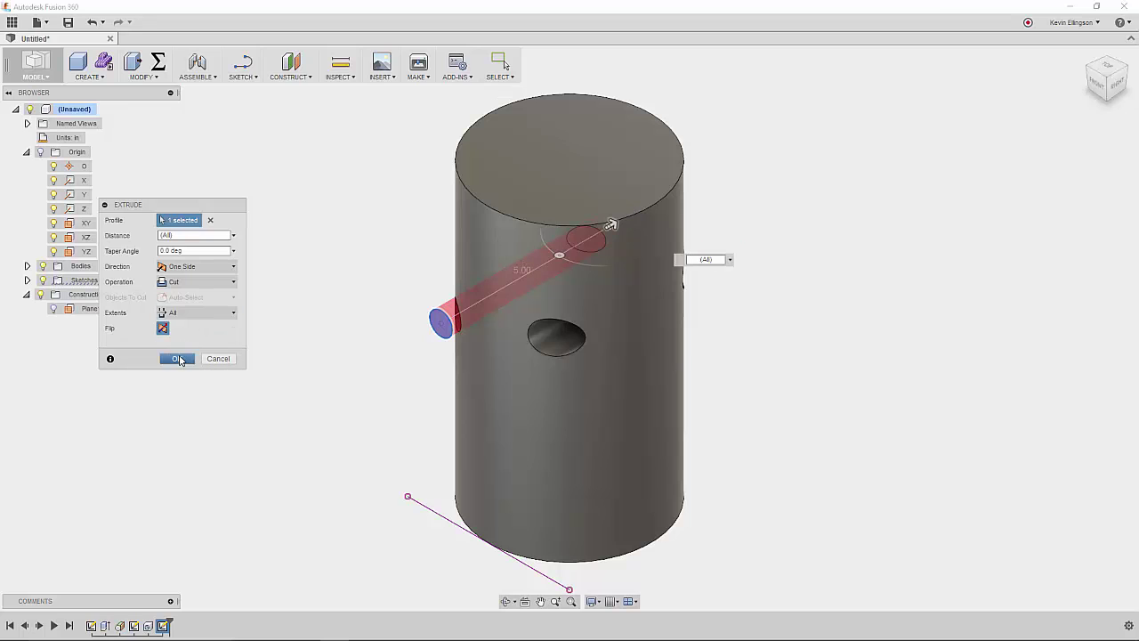
left_click(177, 360)
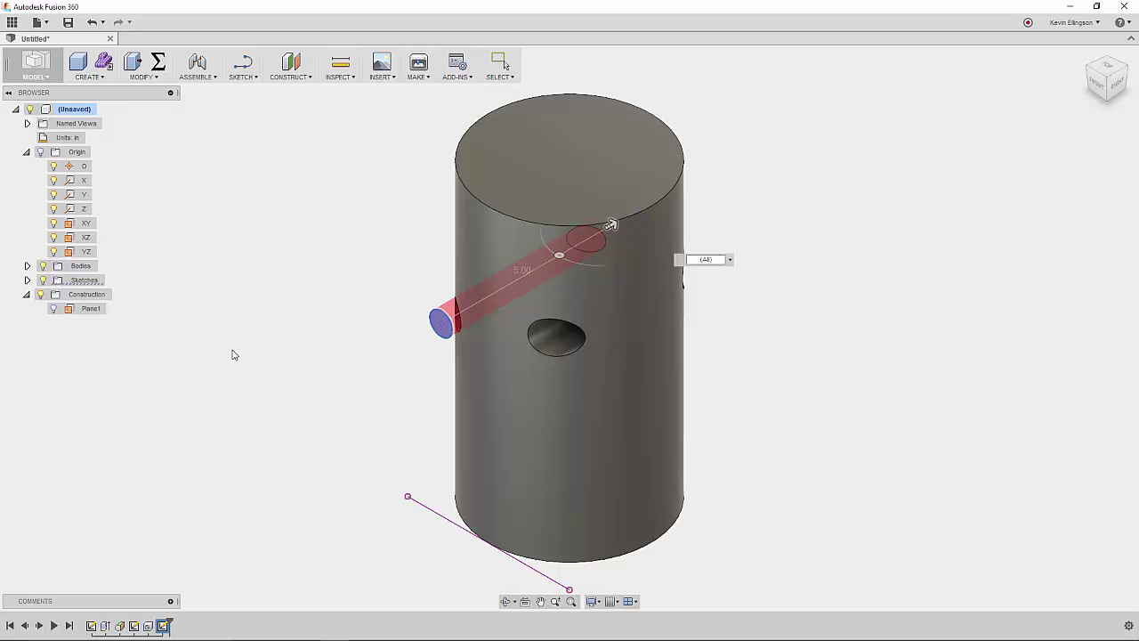
Step: Switch to the Front view to compare the two through-holes
left_click(1096, 88)
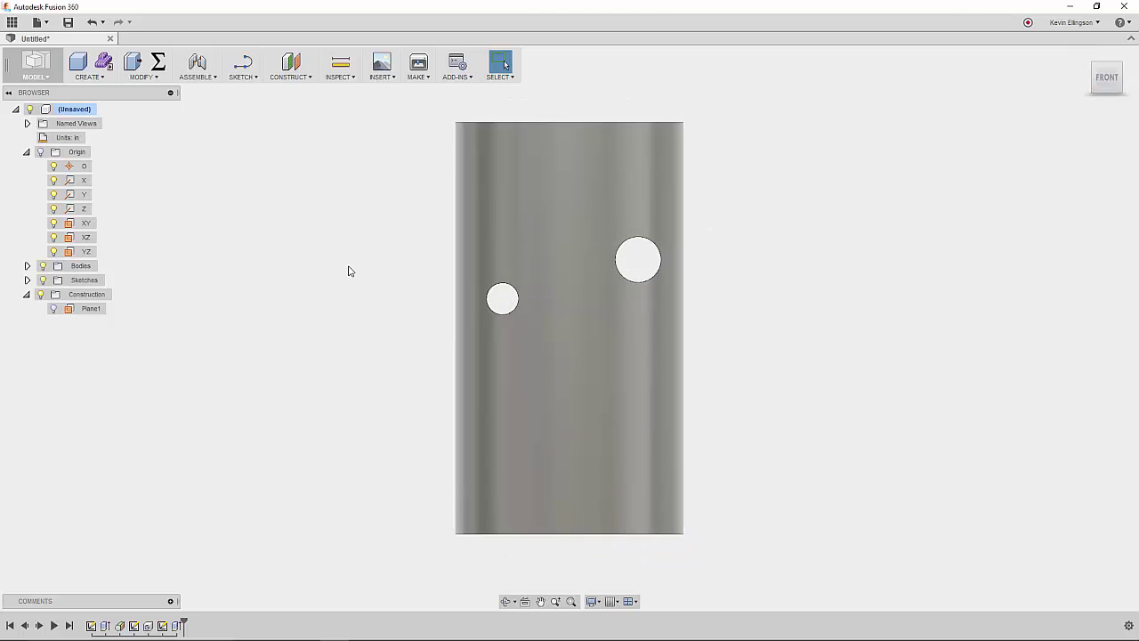